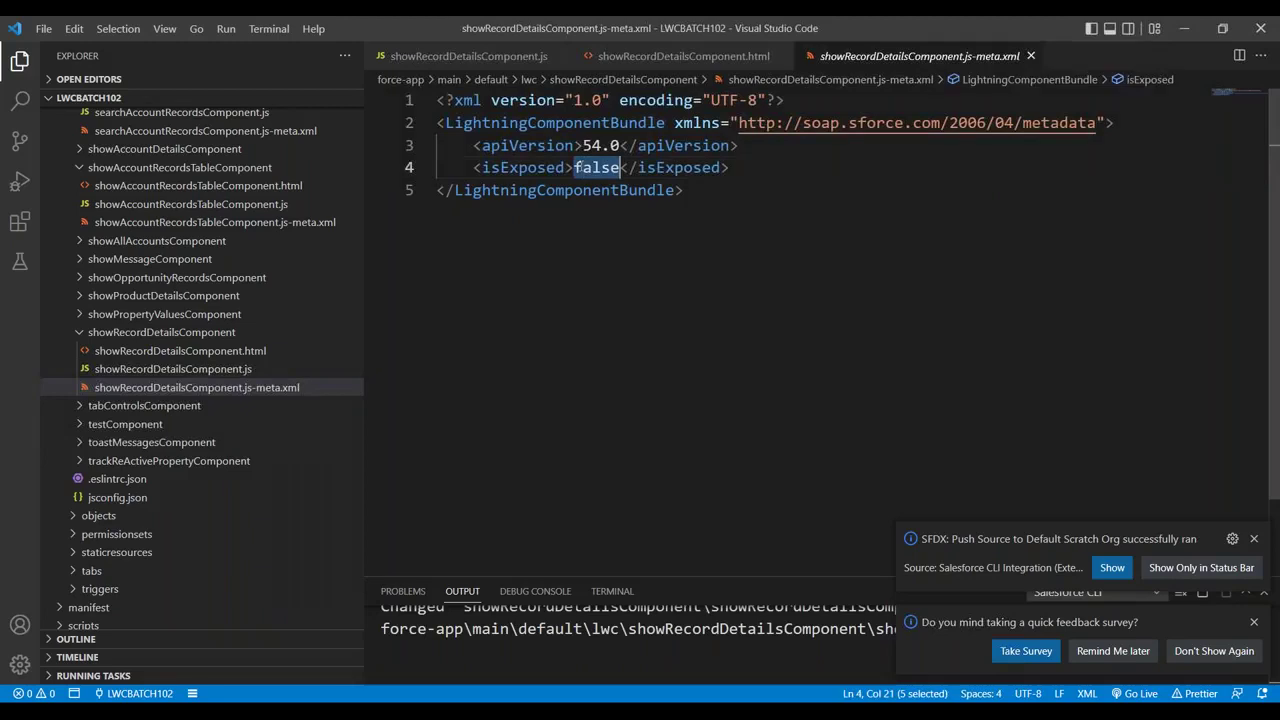
- Set isExposed to true in showRecordDetailsComponent.js-meta.xml and add an empty targets block beneath it
text(tru)
key(Tab)
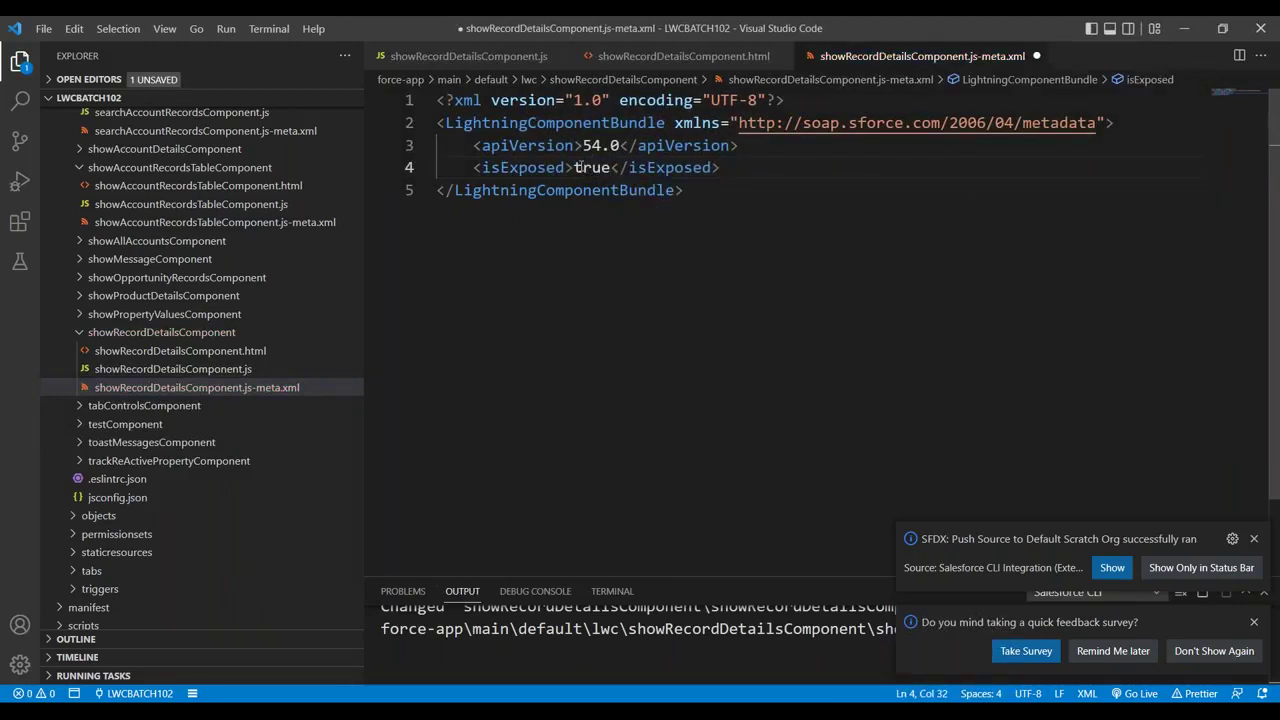
key(Return)
text(<targ)
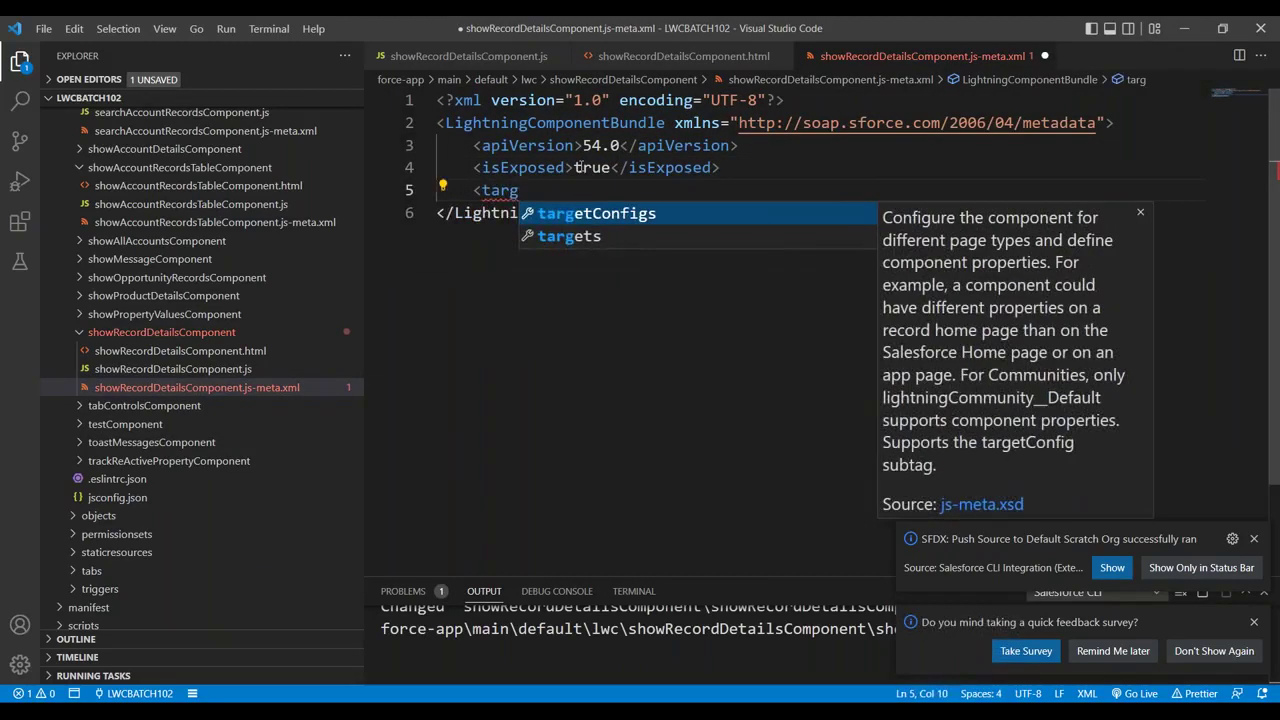
key(Down)
key(Tab)
key(Return)
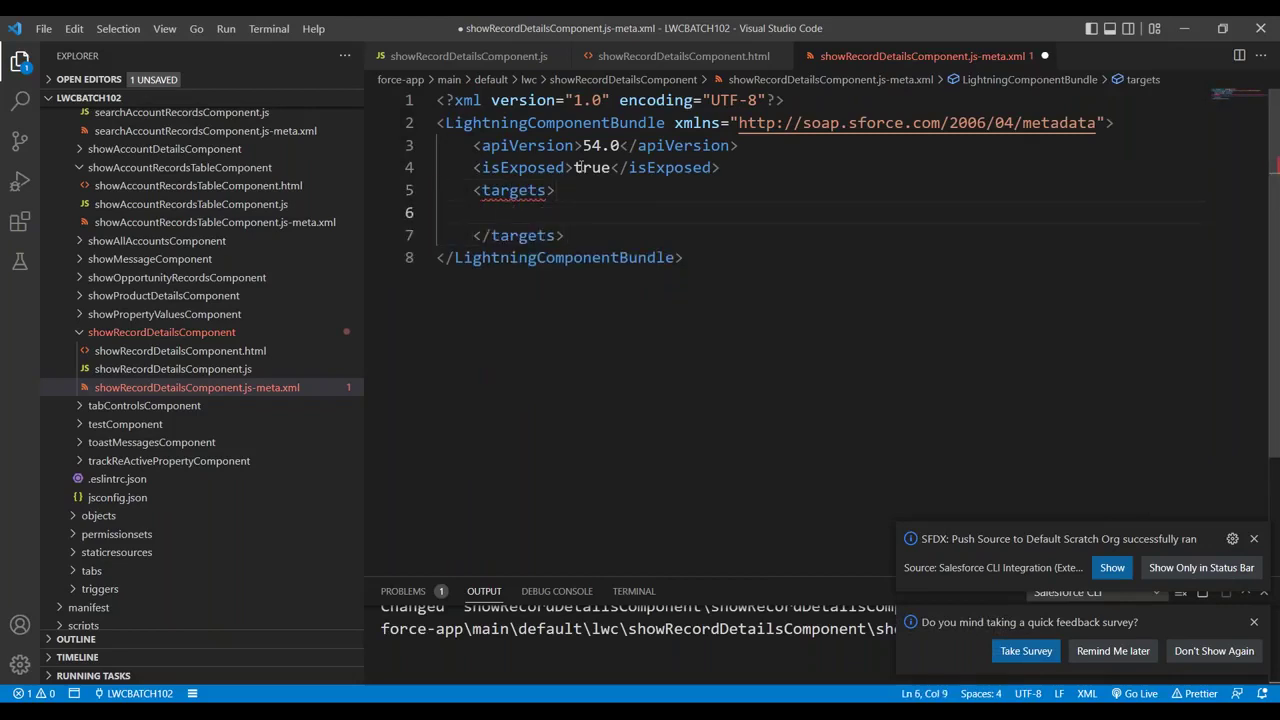
- Add target entries for lightning__AppPage and lightning__HomePage inside the targets block
text(<tar)
key(Tab)
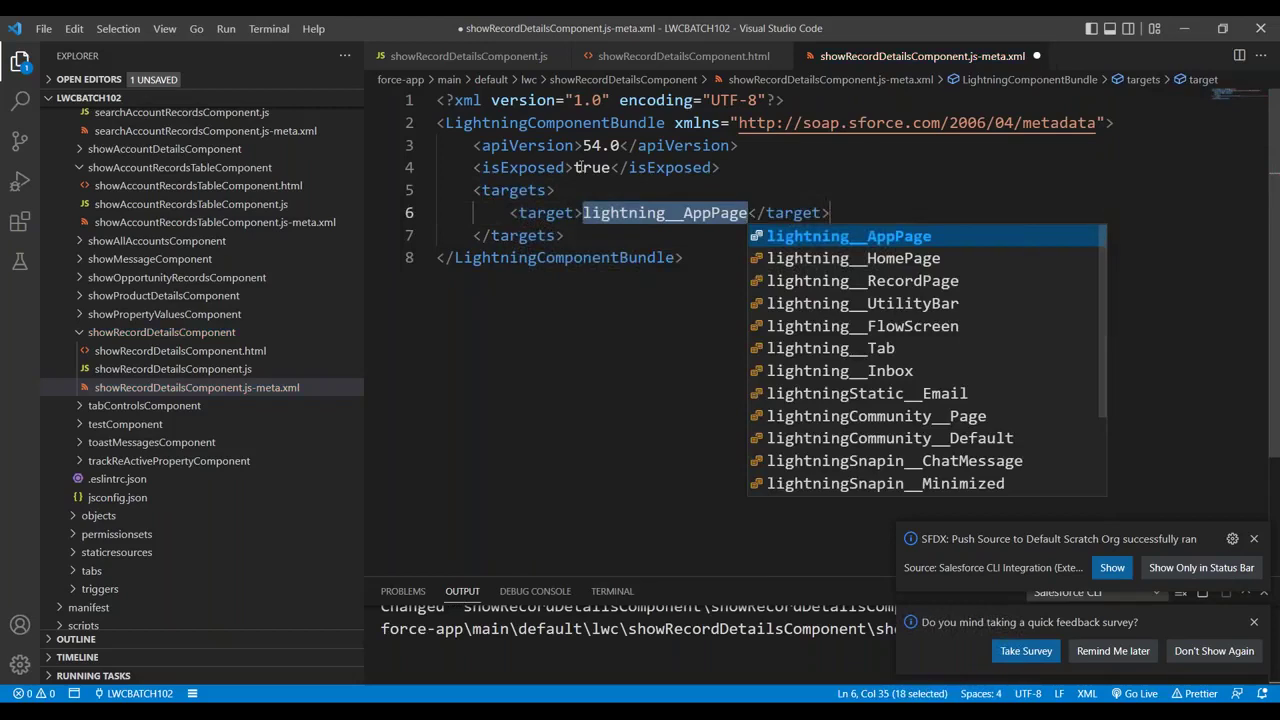
key(Return)
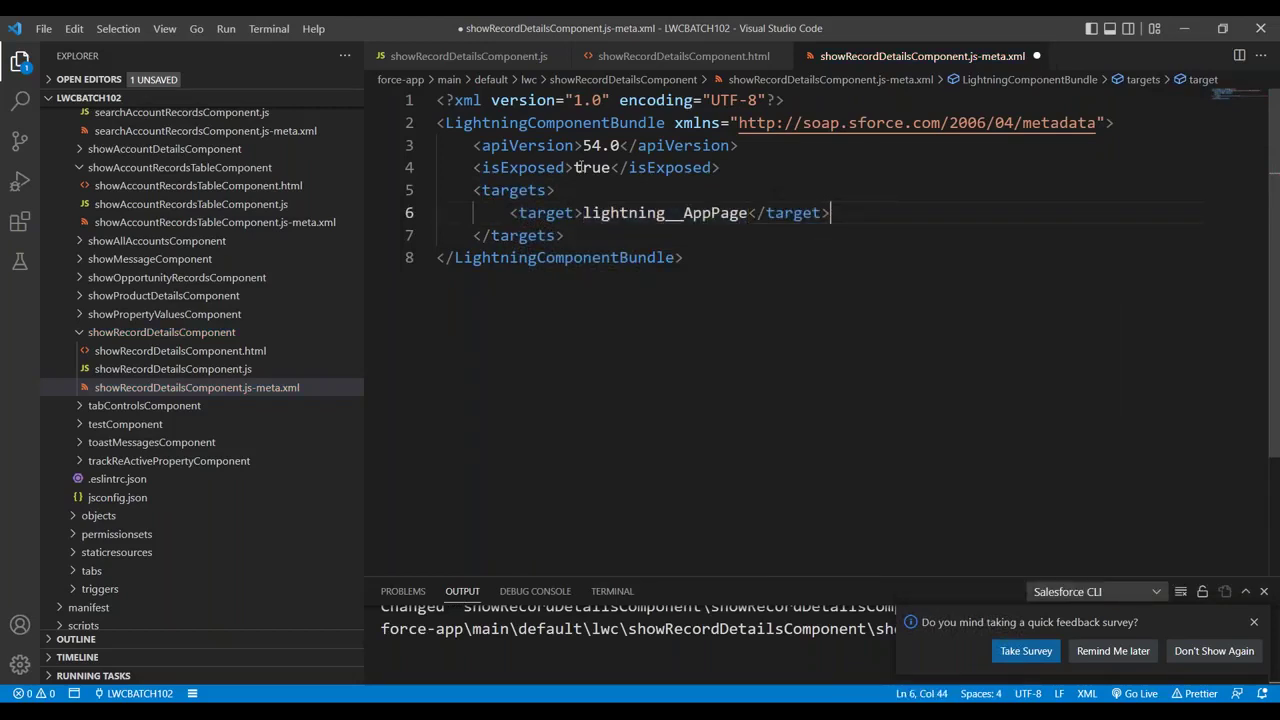
key(Return)
text(<targ)
key(Tab)
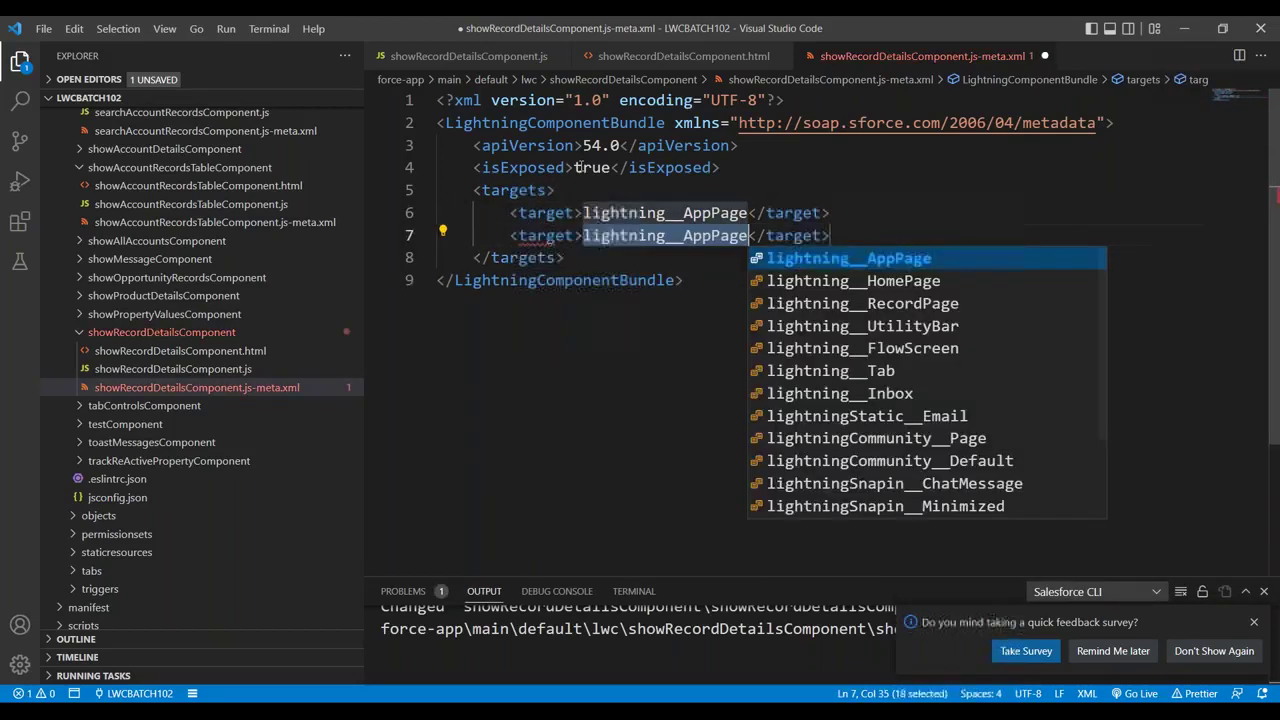
key(Down)
key(Return)
key(Tab)
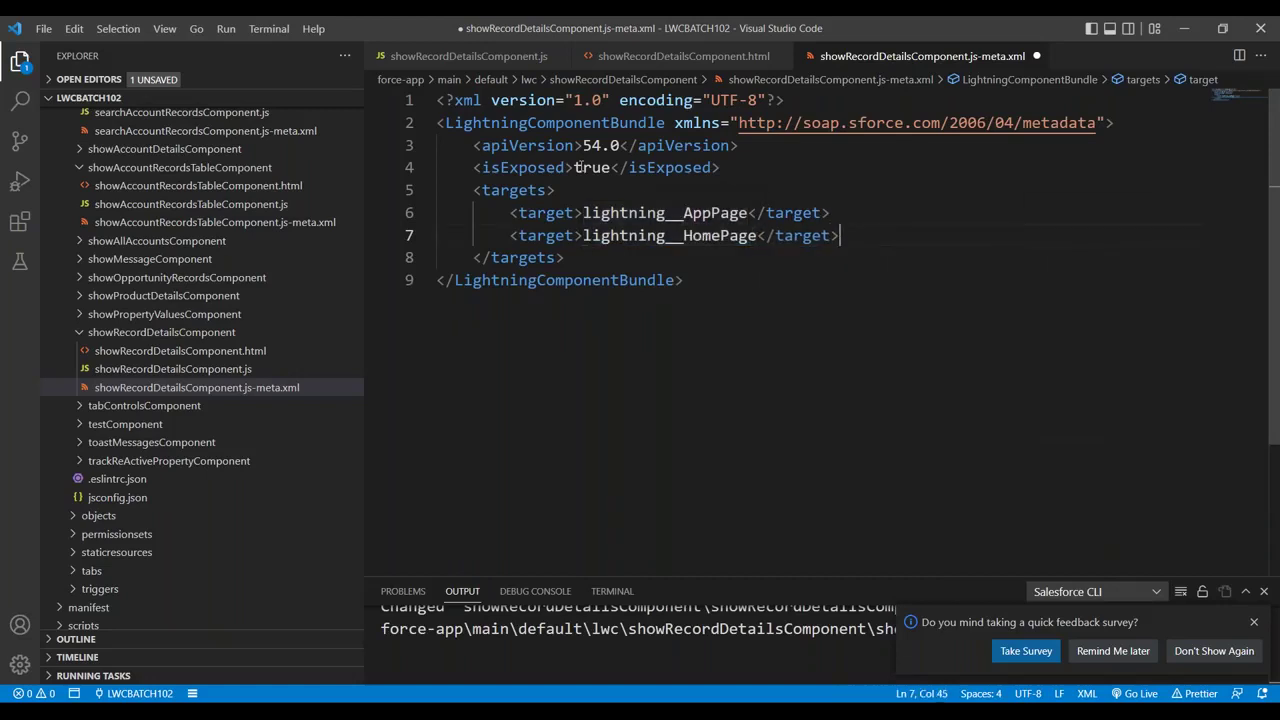
- Add a third target entry for lightning__RecordPage and save the metadata file
key(Return)
text(<taqr)
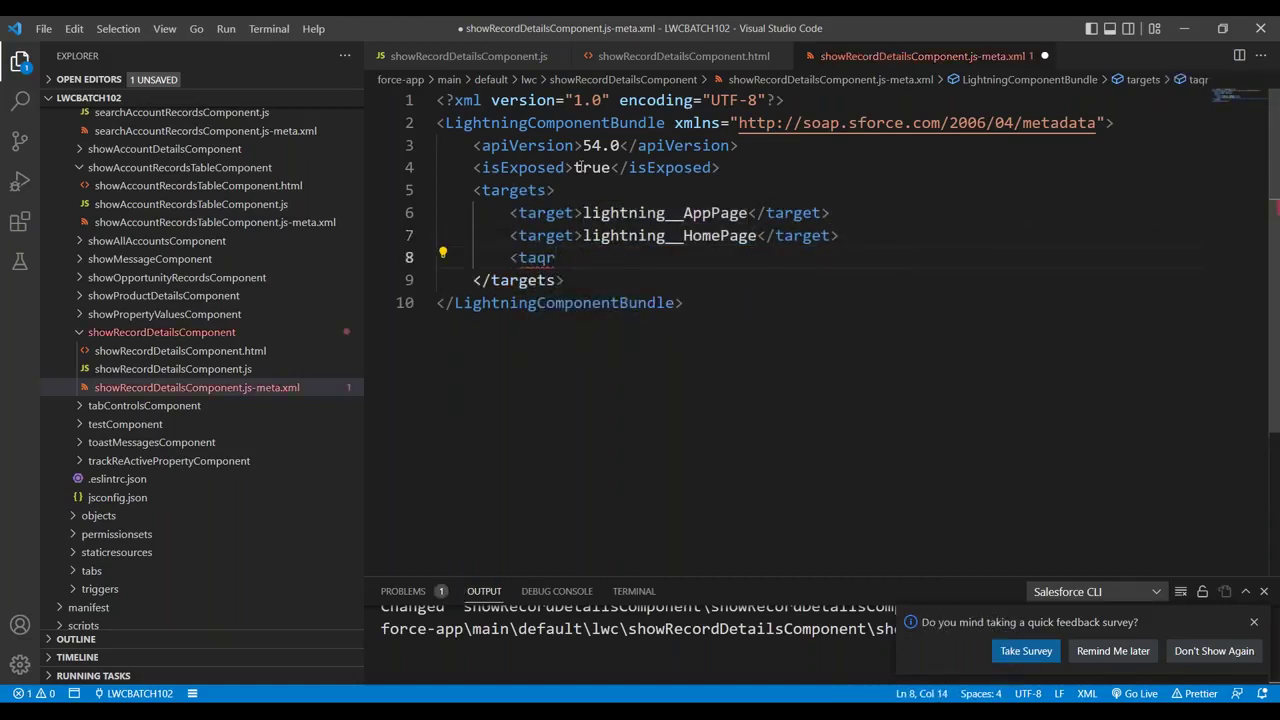
key(BackSpace)
key(BackSpace)
text(r)
key(Tab)
key(Down)
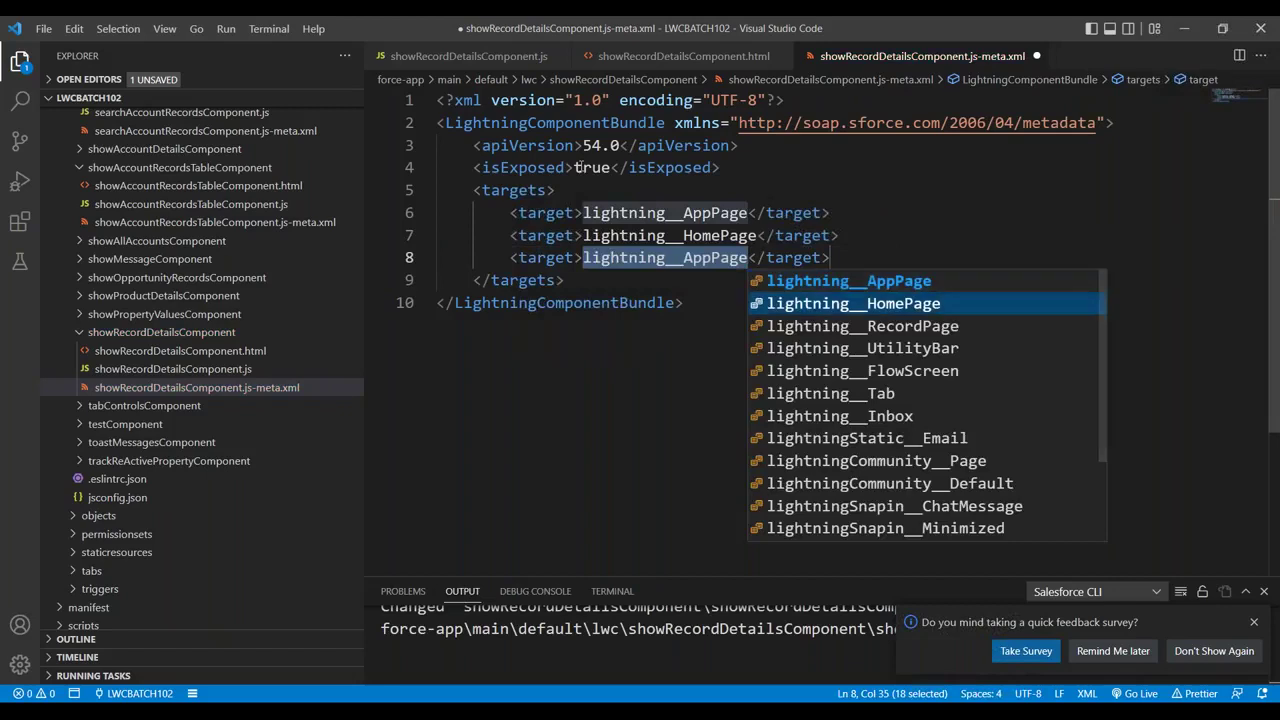
key(Down)
key(Return)
key(Tab)
key(Down)
key(Down)
key(ctrl+s)
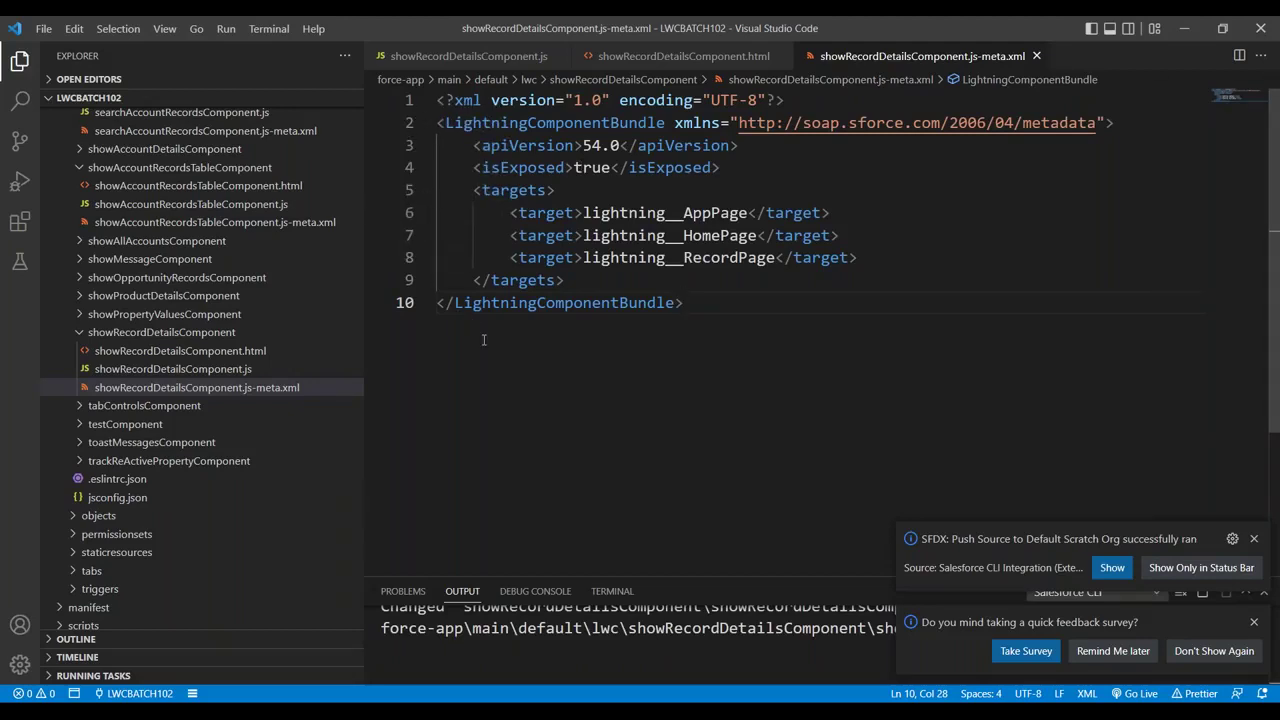
- Run SFDX: Open Default Org and go to the Sales app in the Salesforce org
key(ctrl+shift+p)
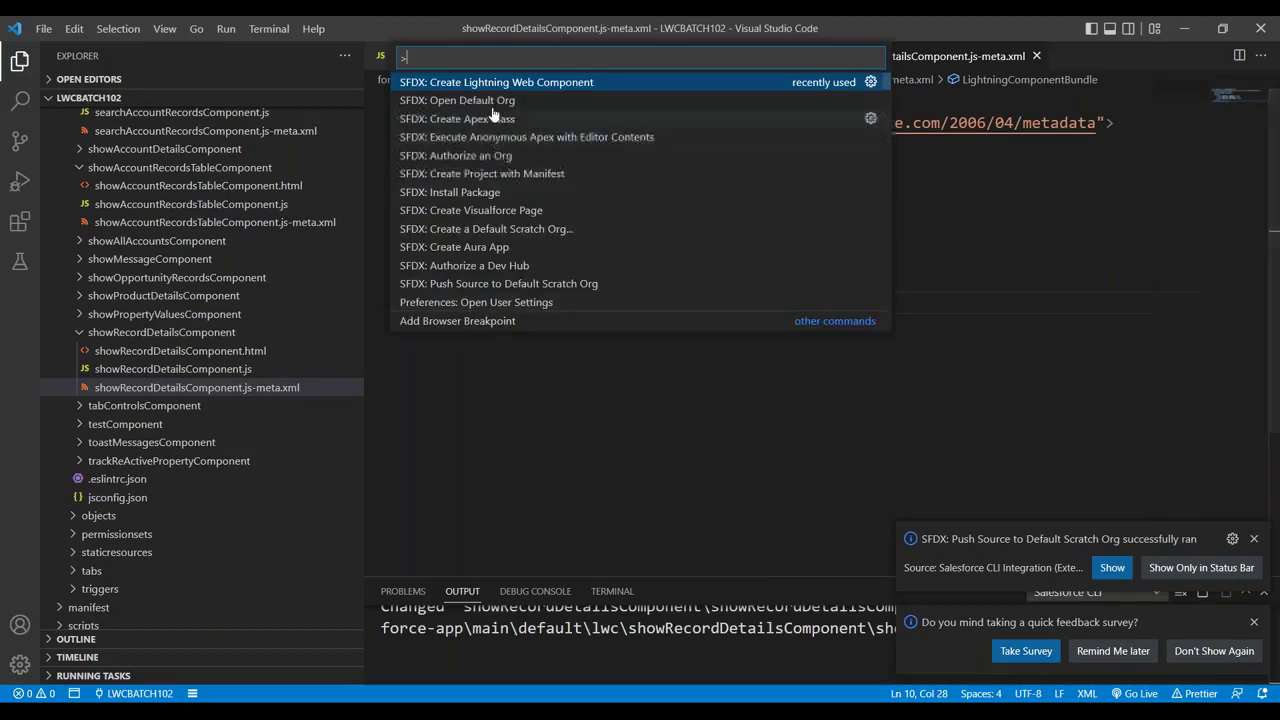
key(Escape)
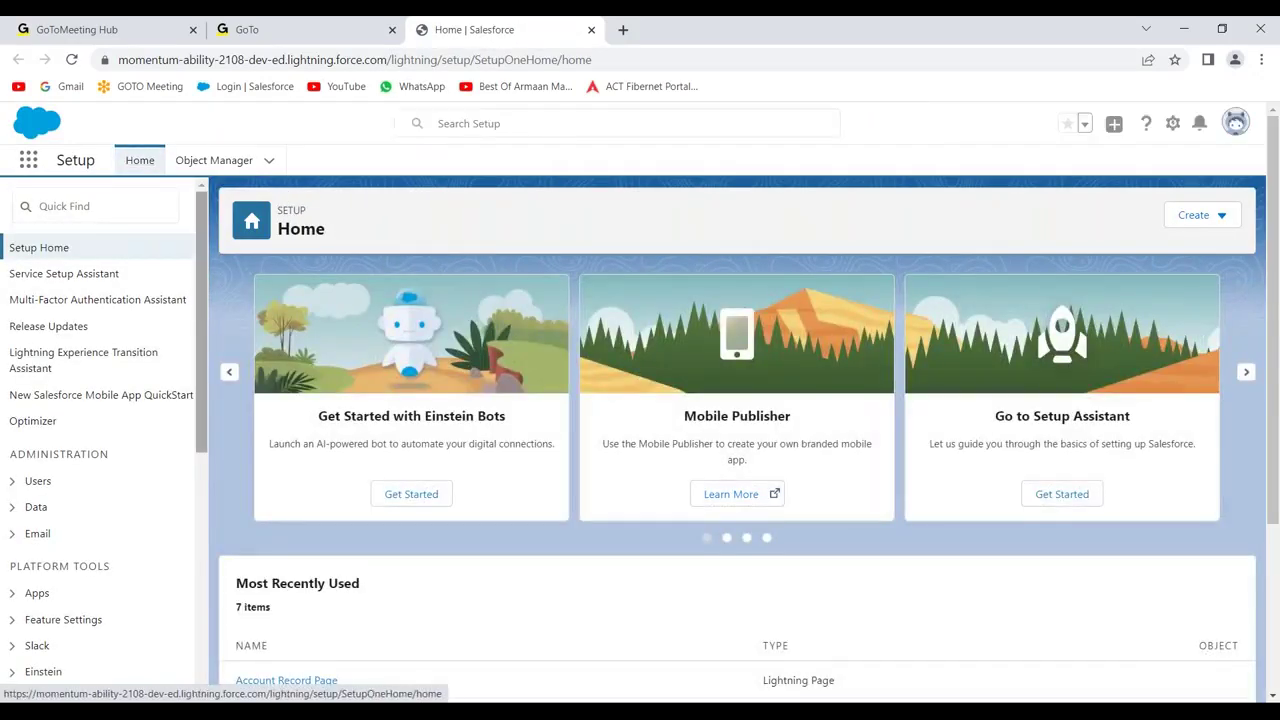
click(29, 161)
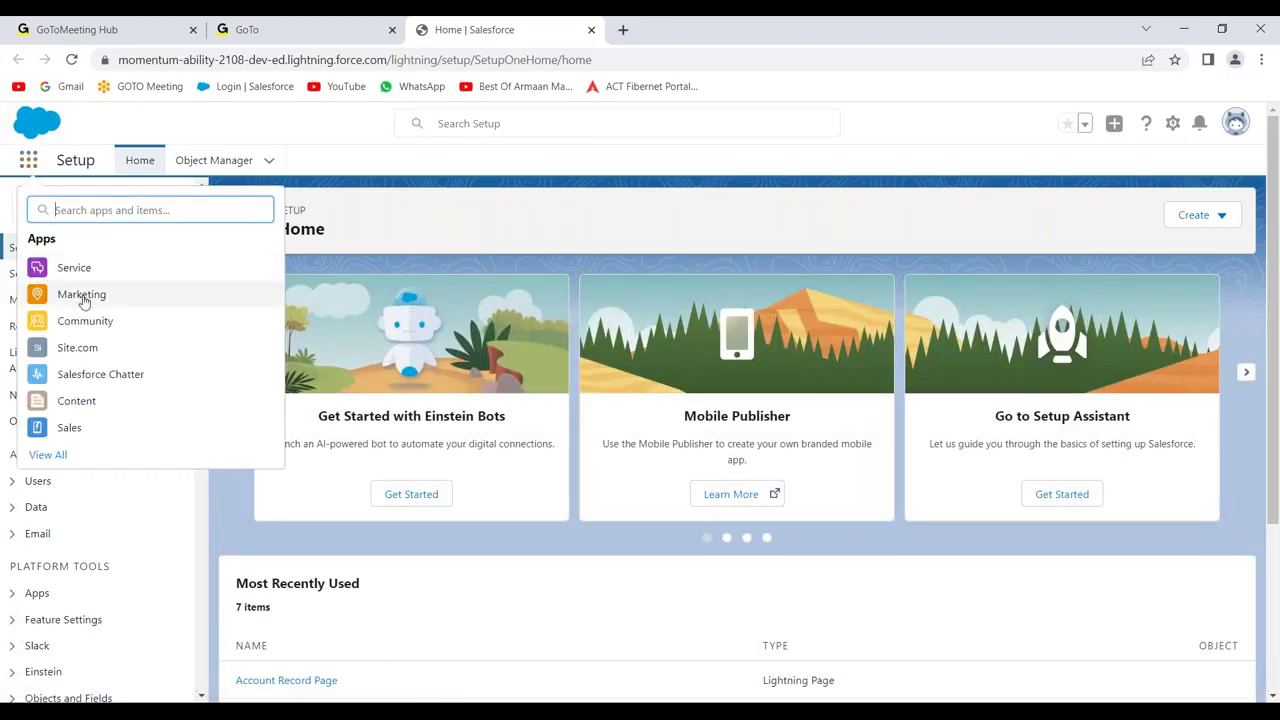
click(203, 424)
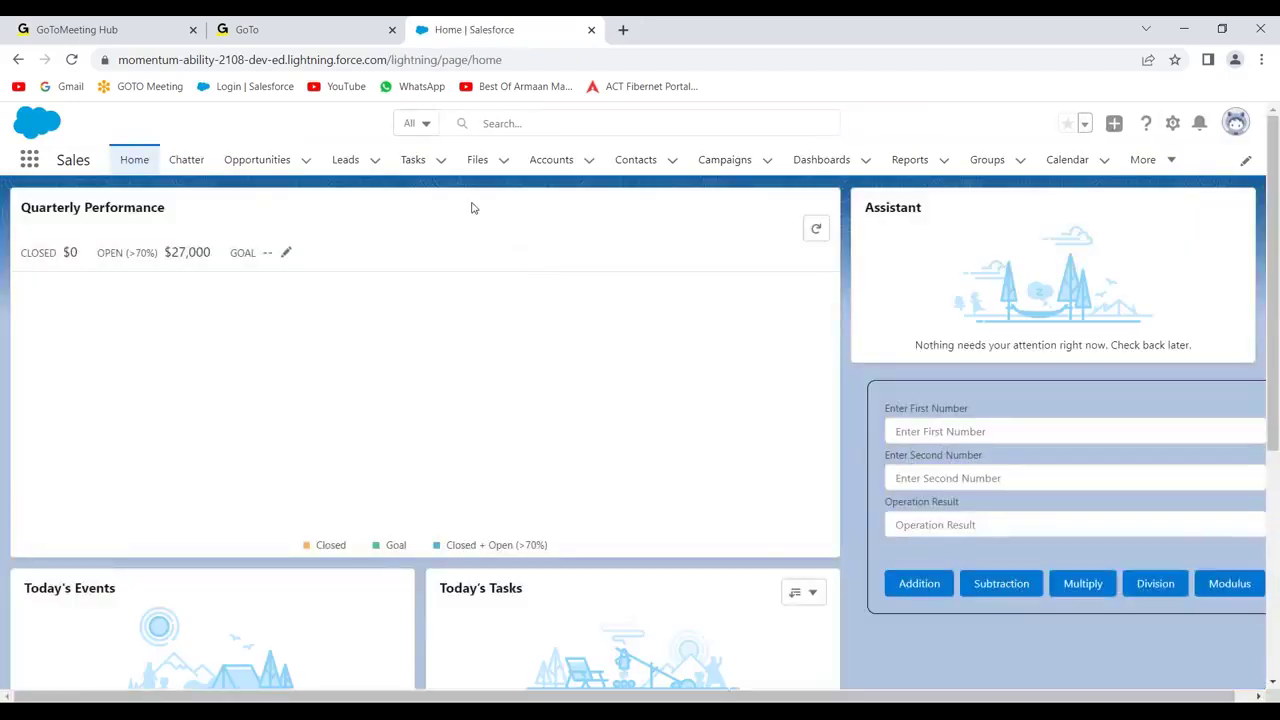
- Open the first recently viewed account record and show its Details
click(551, 164)
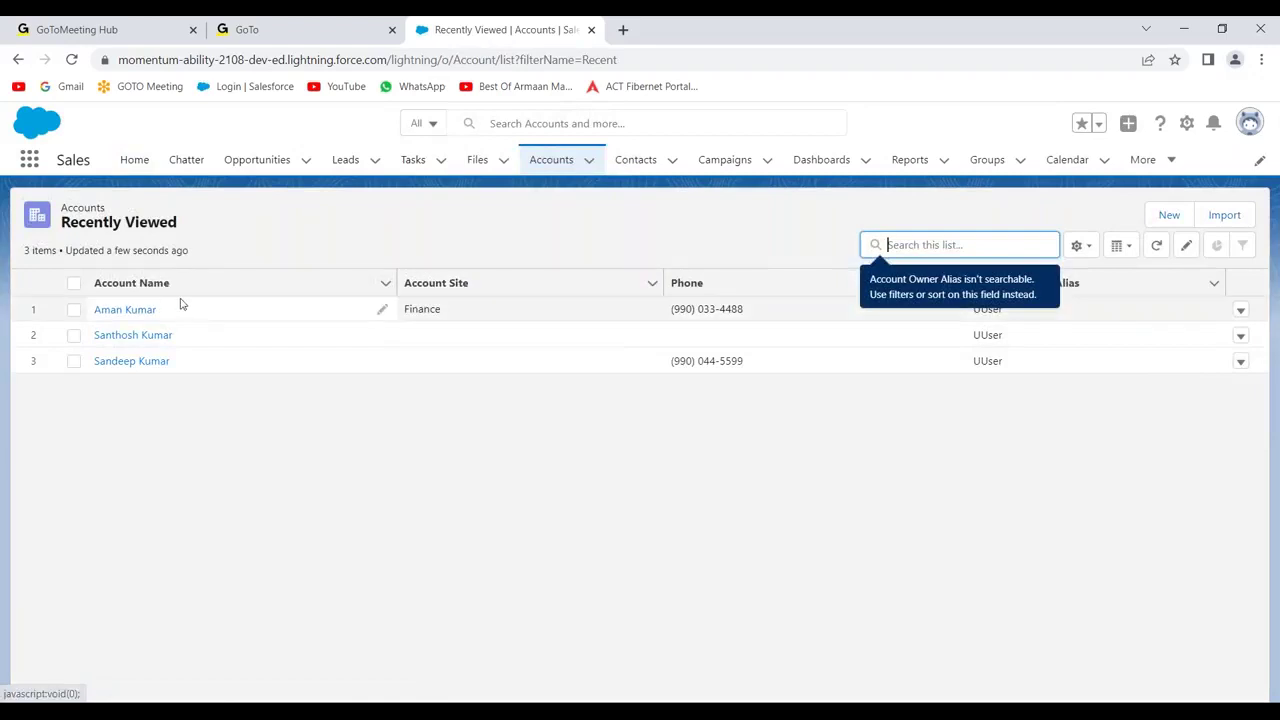
click(134, 314)
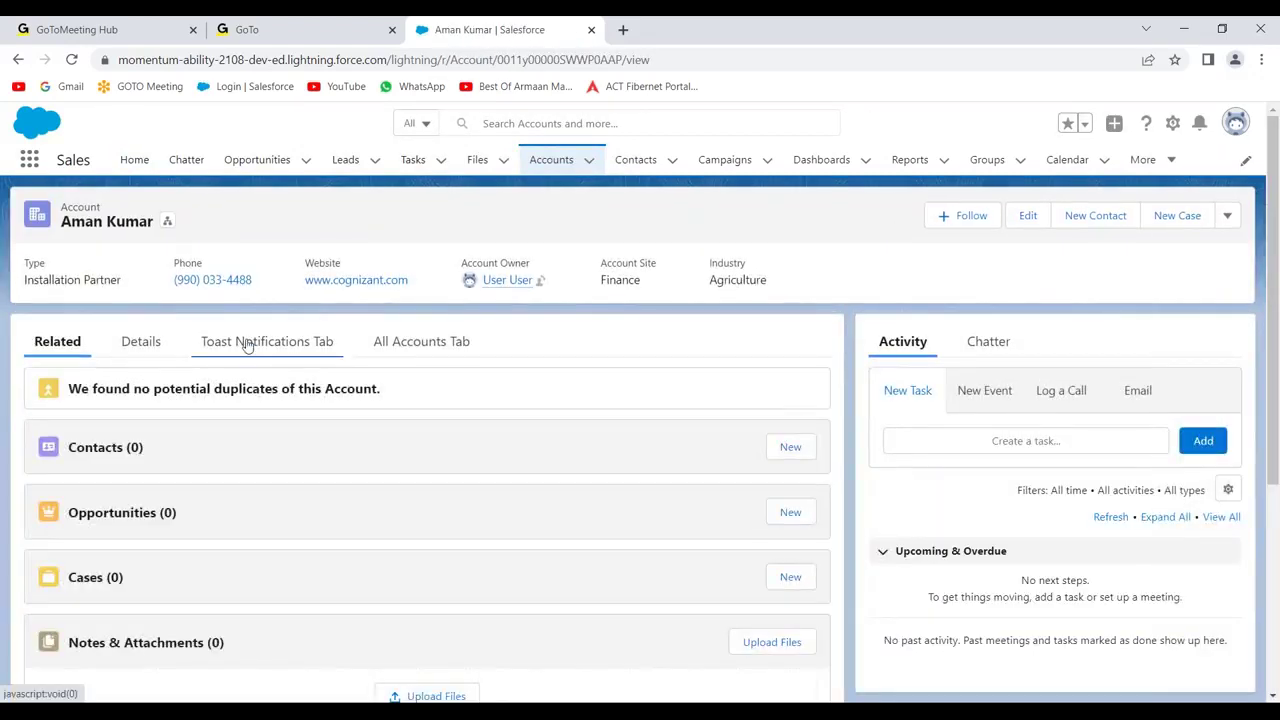
click(138, 341)
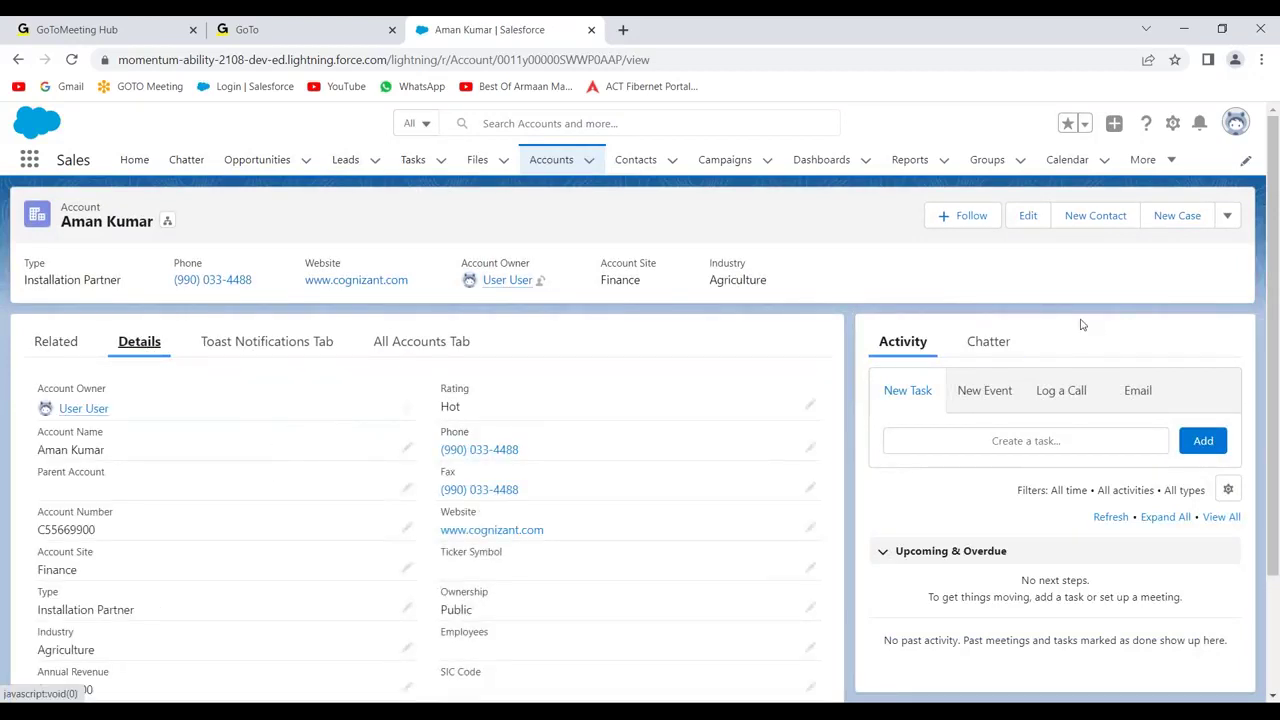
- Edit the account record page to place the custom showRecordDetailsComponent above the Activity section, and save the page
click(1173, 125)
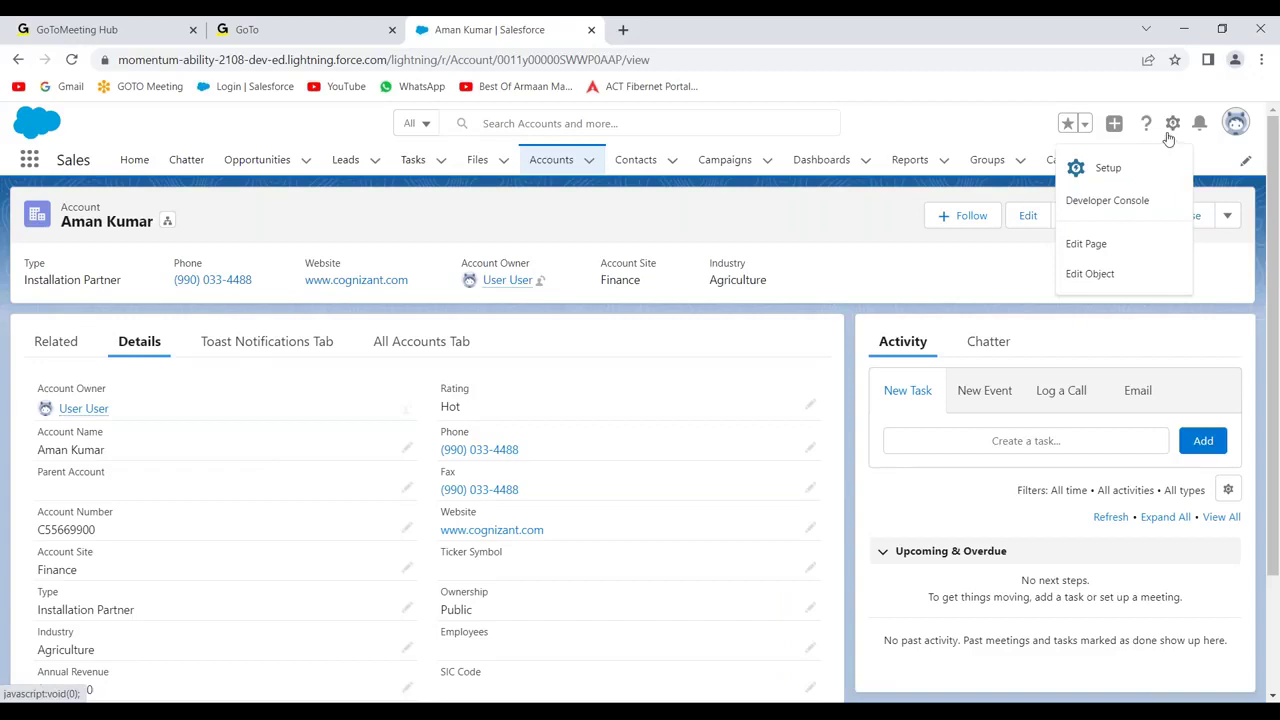
click(1087, 244)
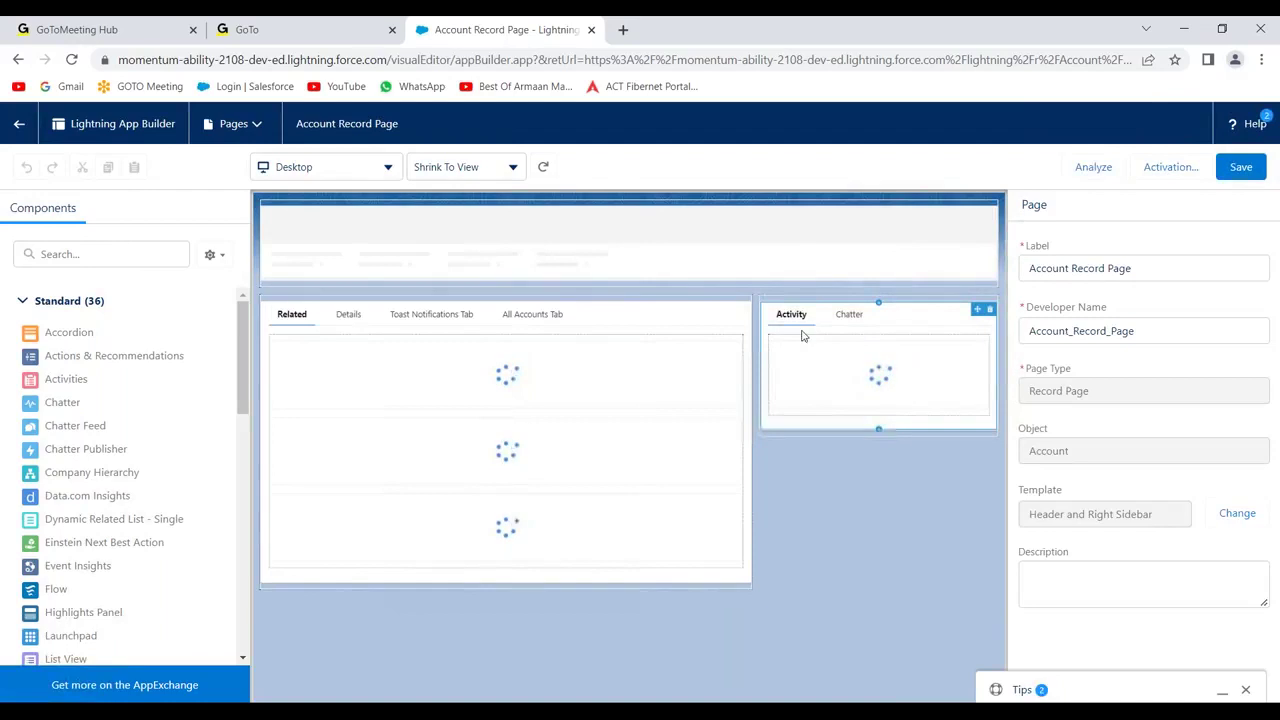
click(23, 302)
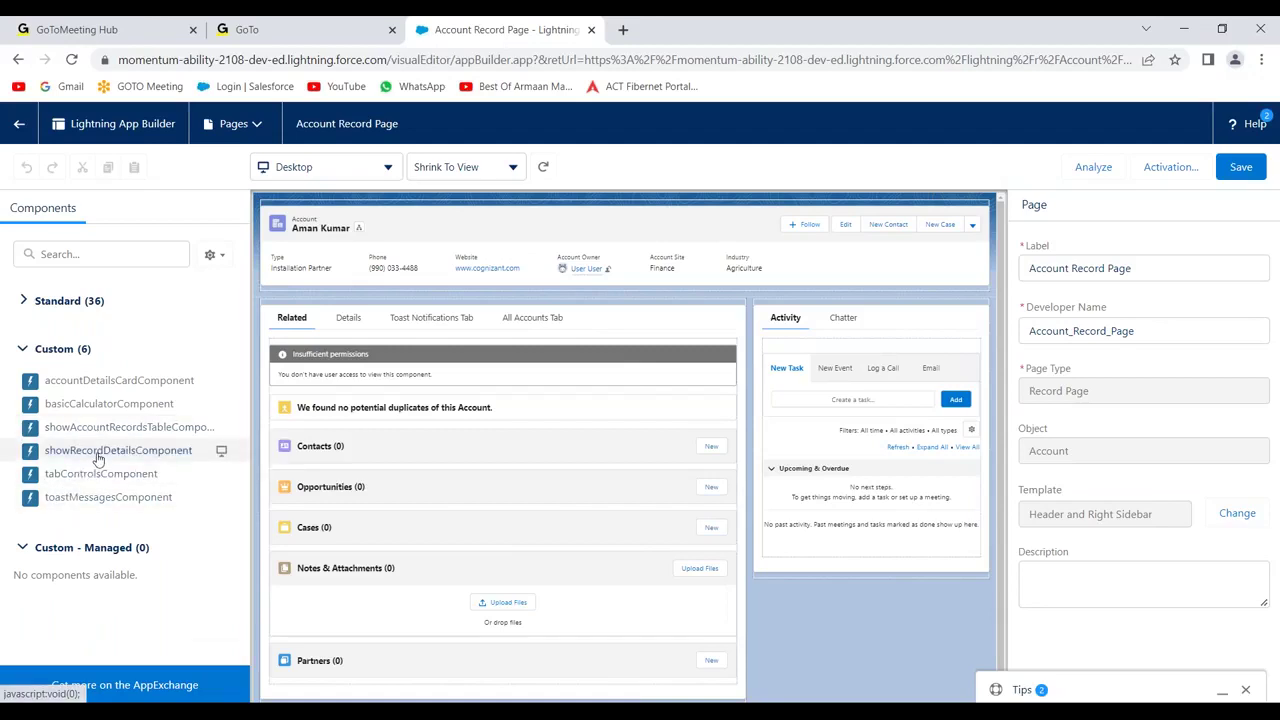
drag(97, 451, 793, 314)
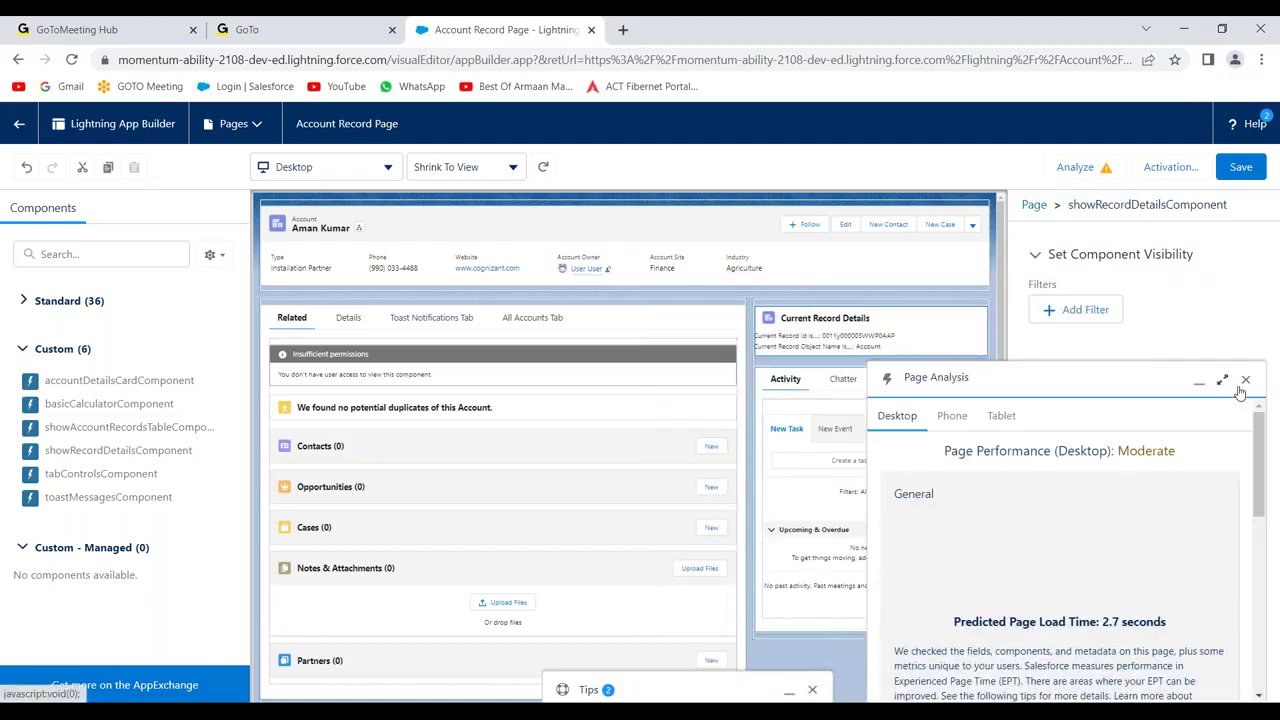
click(1245, 375)
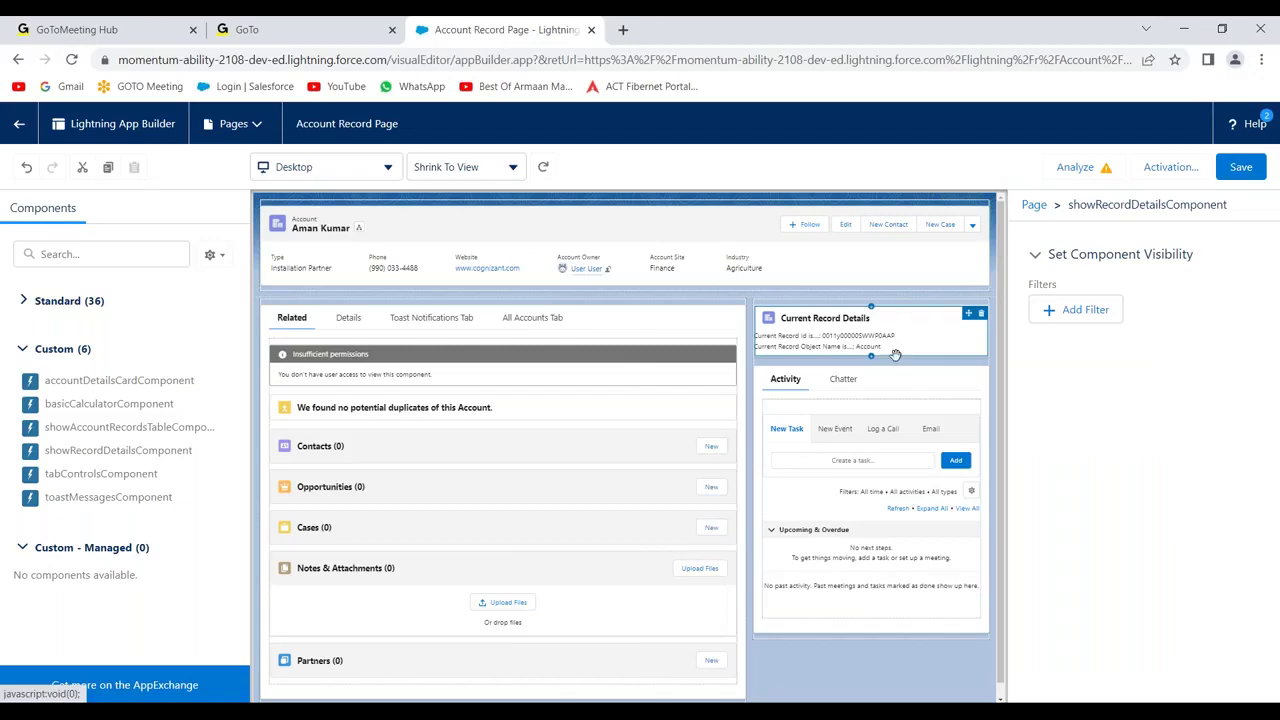
click(1241, 167)
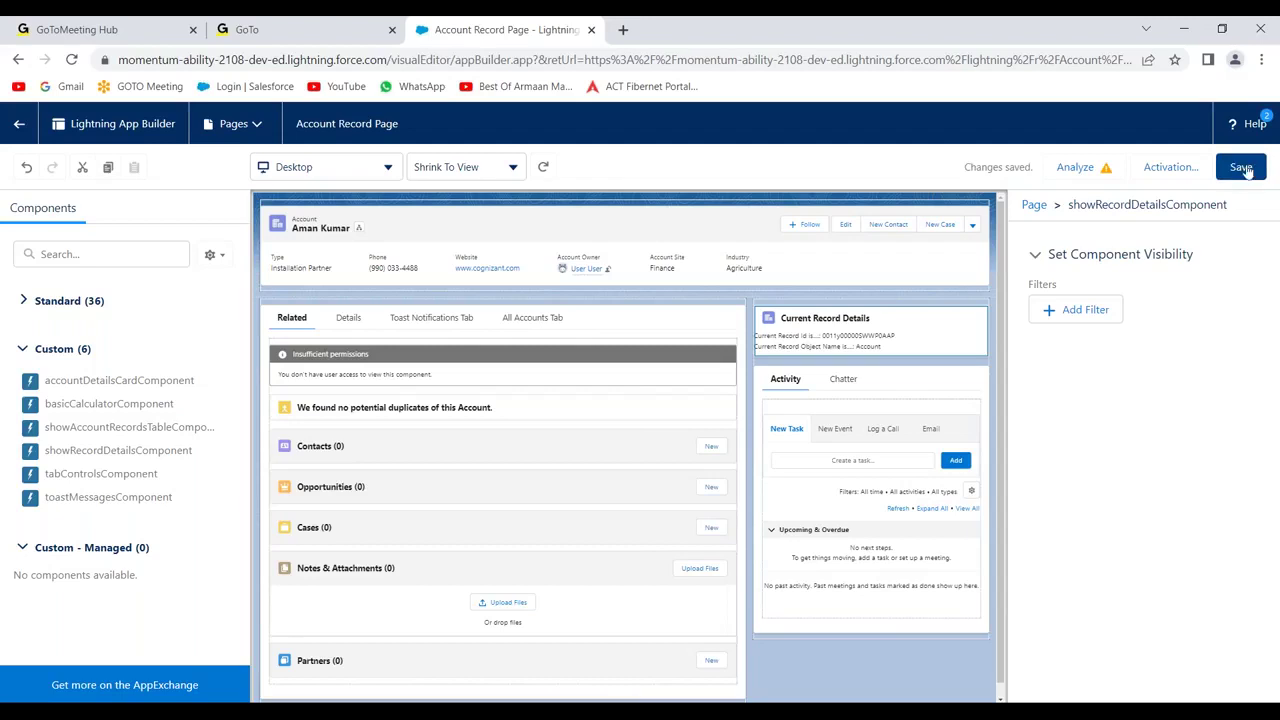
- Activate the Account Record Page as the org default for desktop and phone, and save the page
click(725, 345)
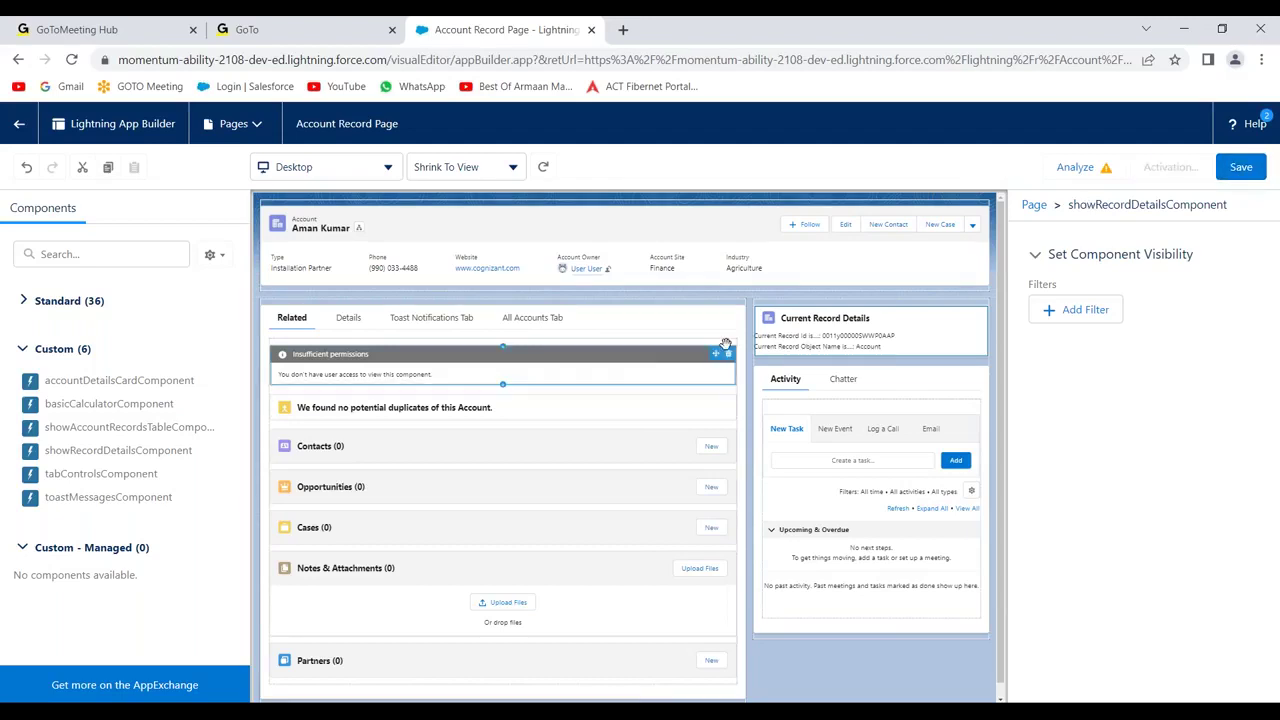
scroll(313, 538, down, 1)
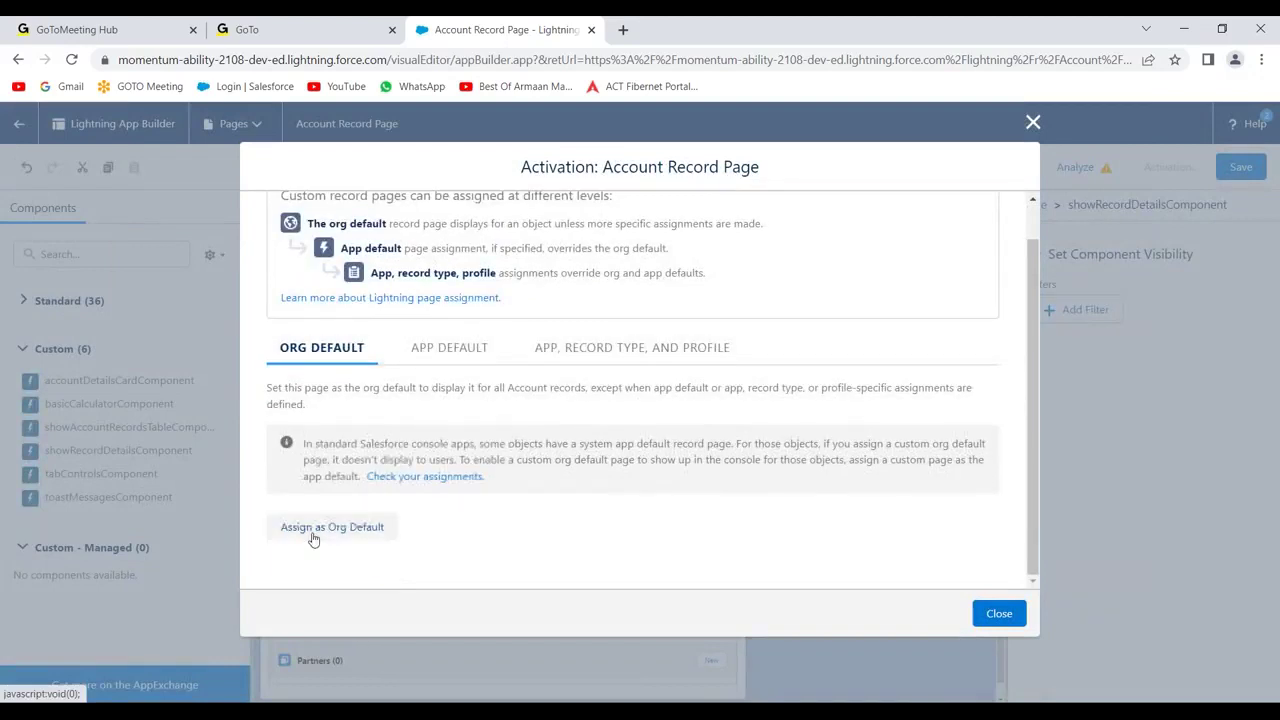
click(331, 534)
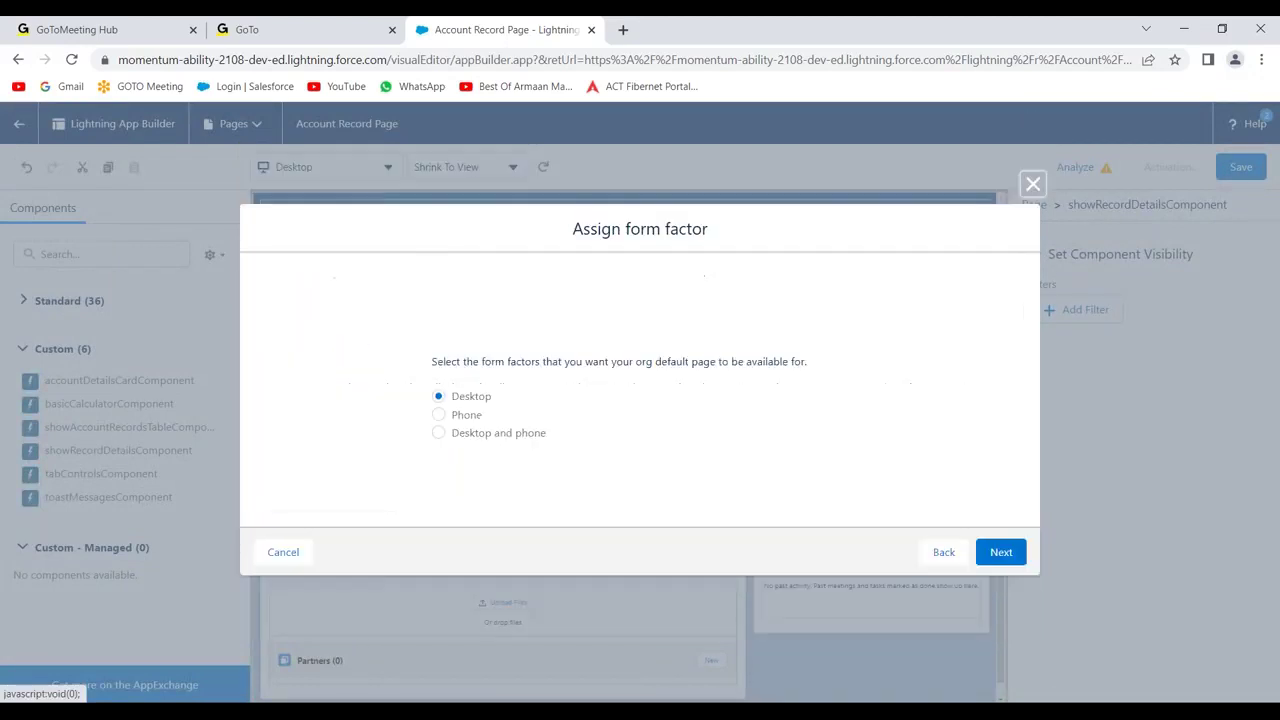
click(438, 432)
click(1000, 551)
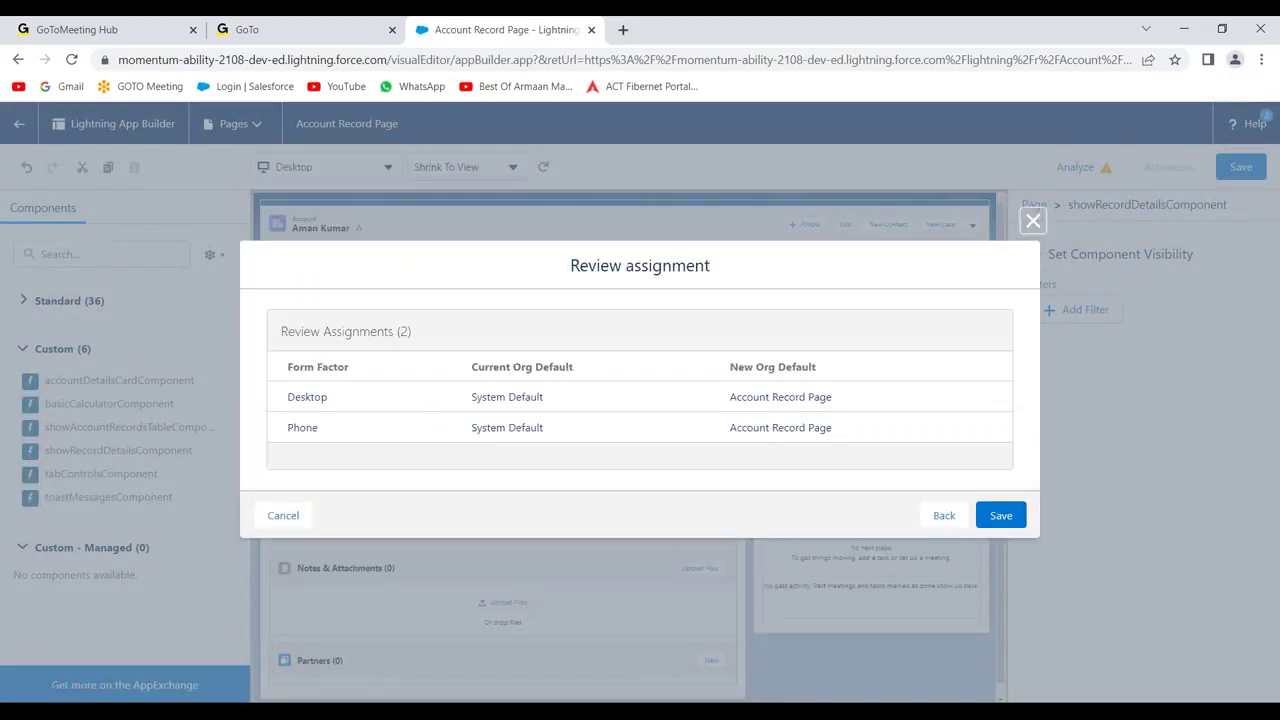
click(1000, 516)
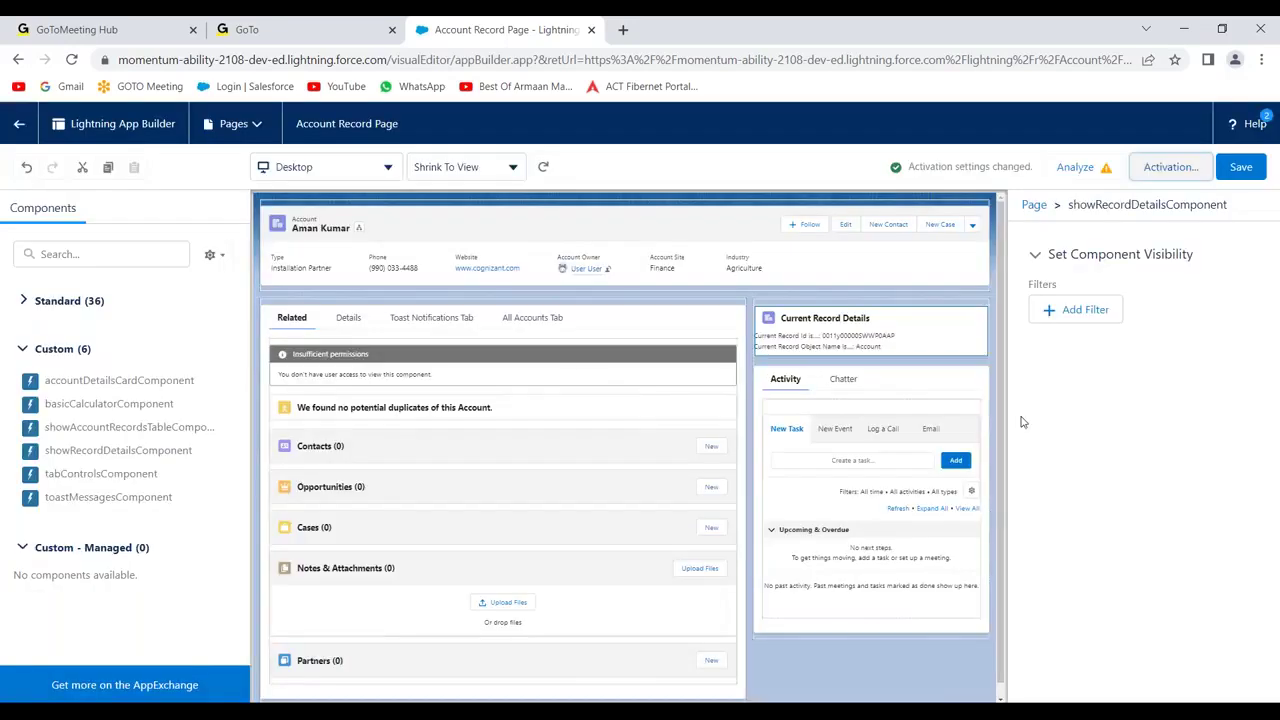
click(1240, 167)
click(312, 357)
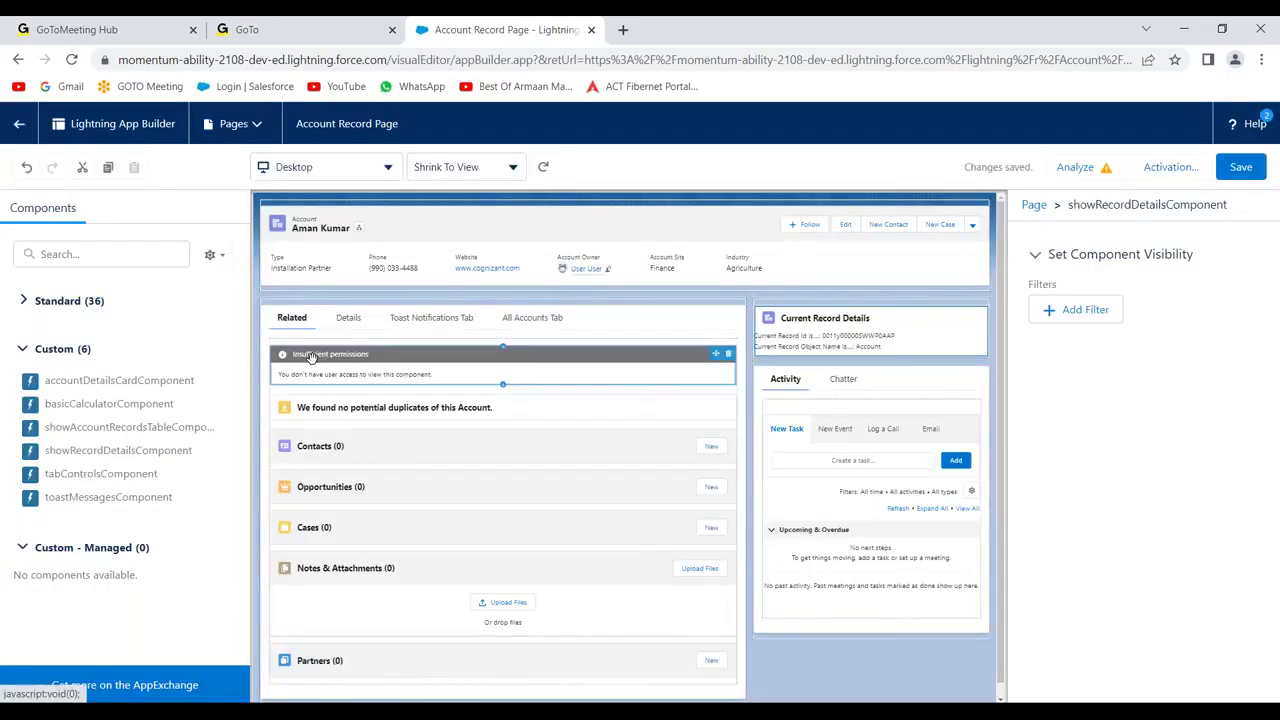
- Return to the account record's Details and examine the record Id and object name in the Current Record Details card
click(19, 123)
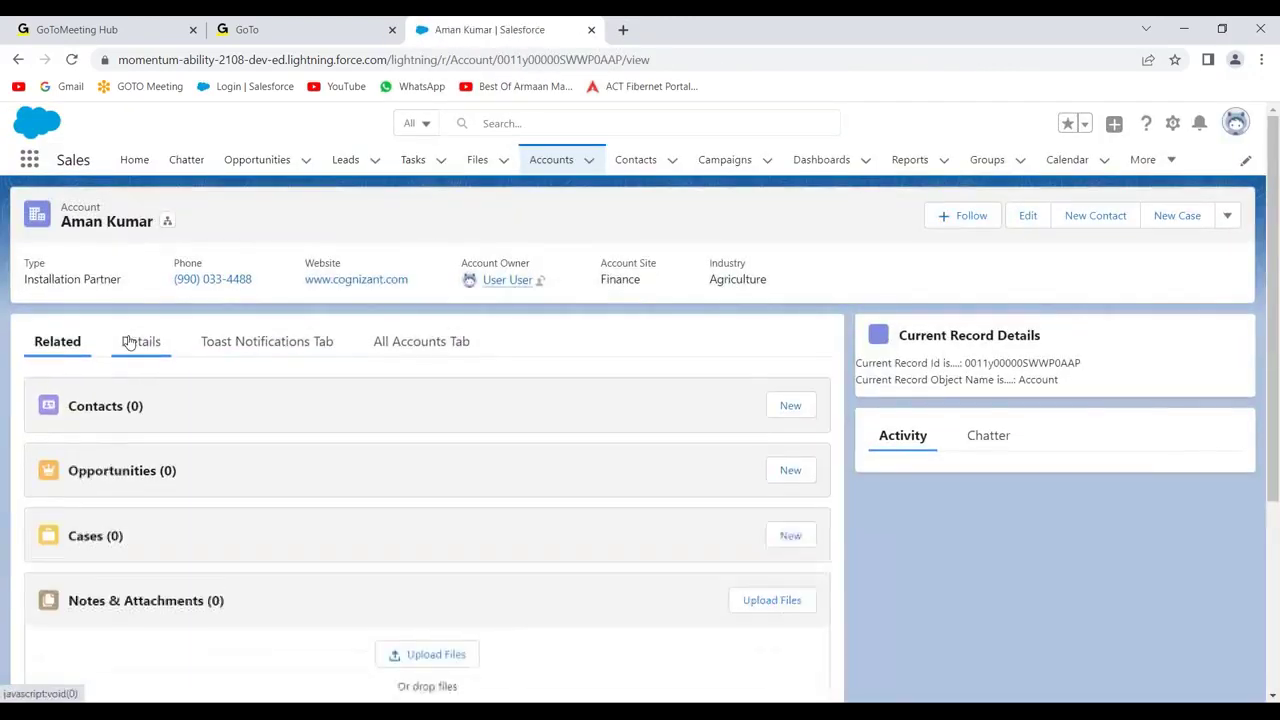
click(134, 341)
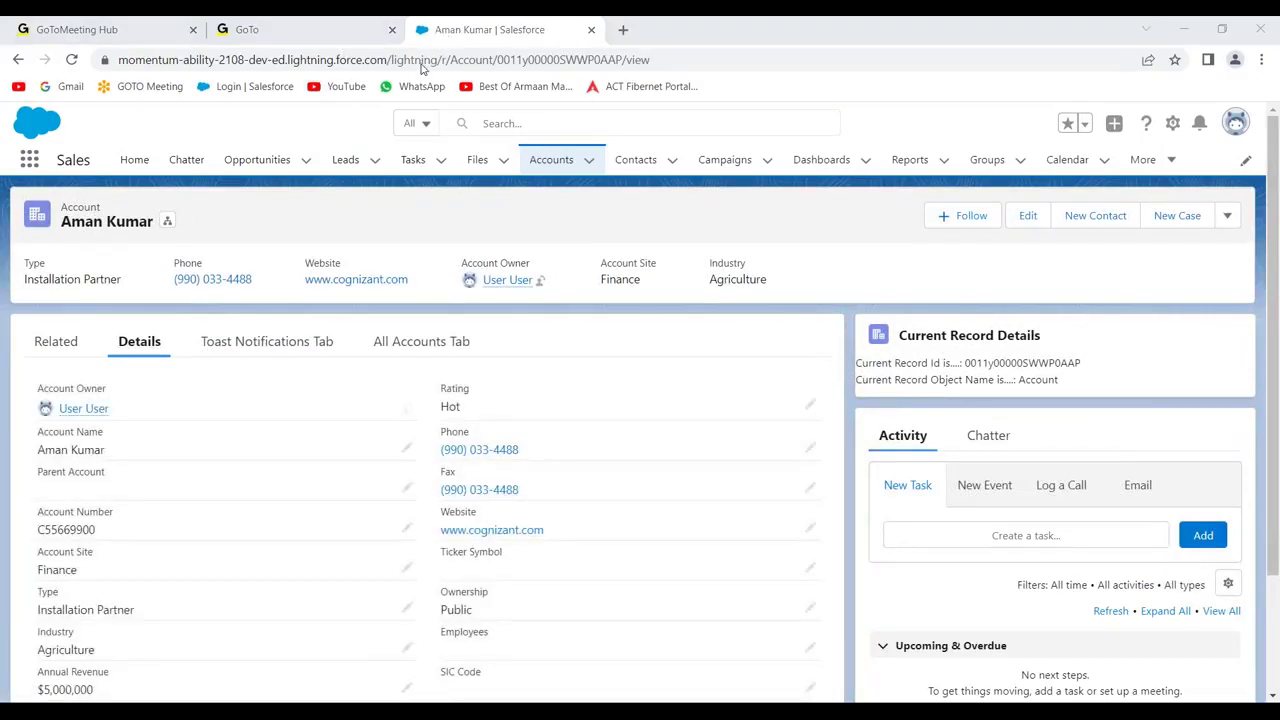
drag(964, 369, 1096, 370)
drag(1014, 388, 1086, 387)
- Switch to Visual Studio Code and insert an opening <b> tag before "Current Record Id is" in showRecordDetailsComponent.html, without an immediate closing tag
key(alt+Tab)
click(683, 56)
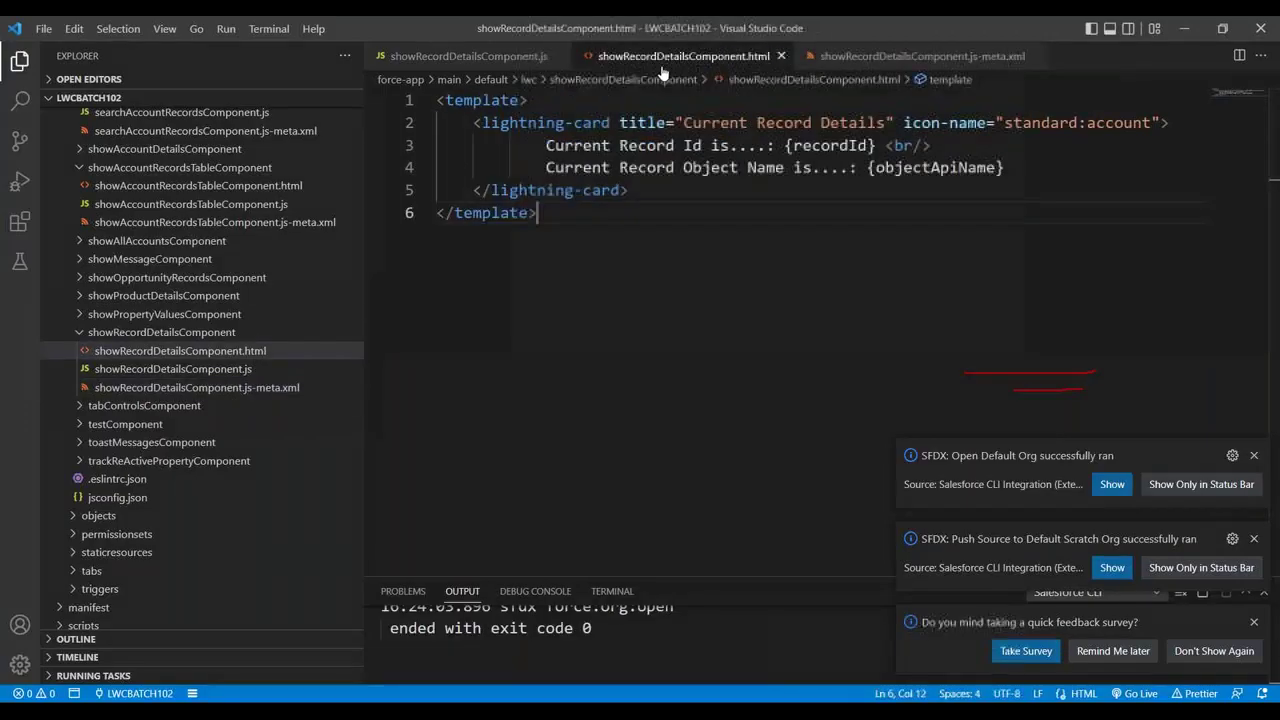
click(547, 145)
text(<b></)
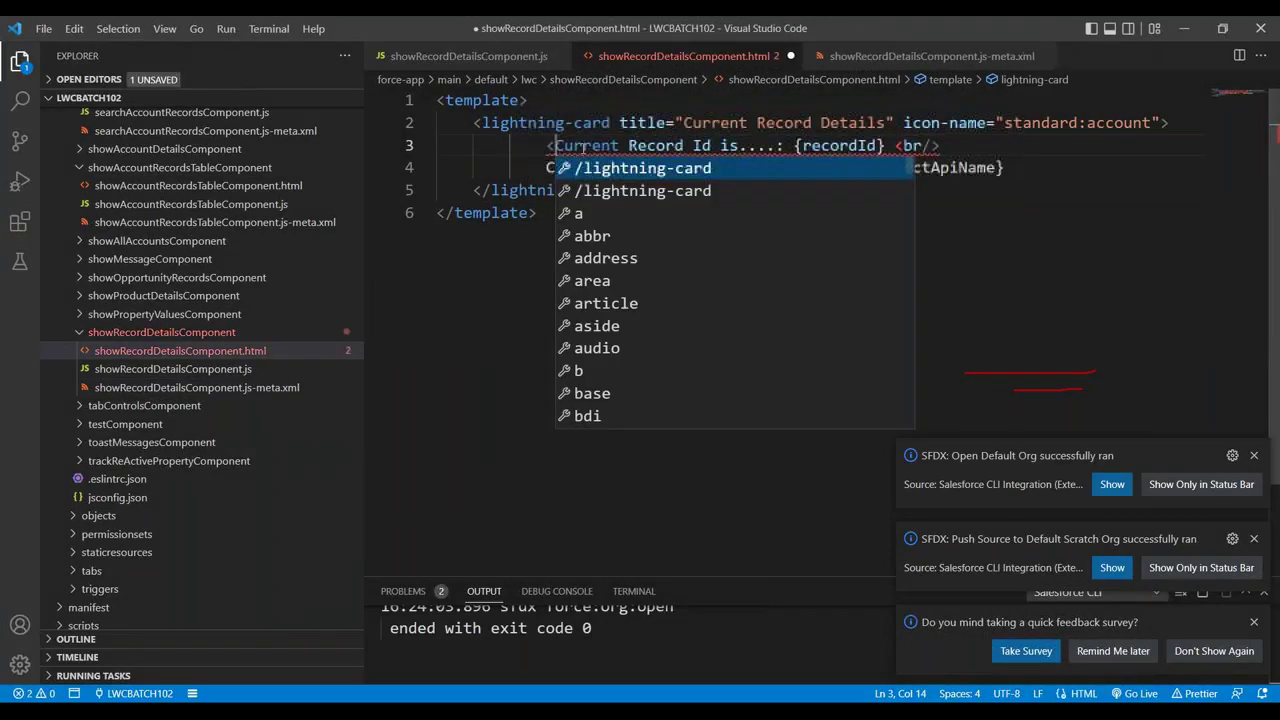
key(Right)
key(Right)
key(Right)
key(Right)
key(Right)
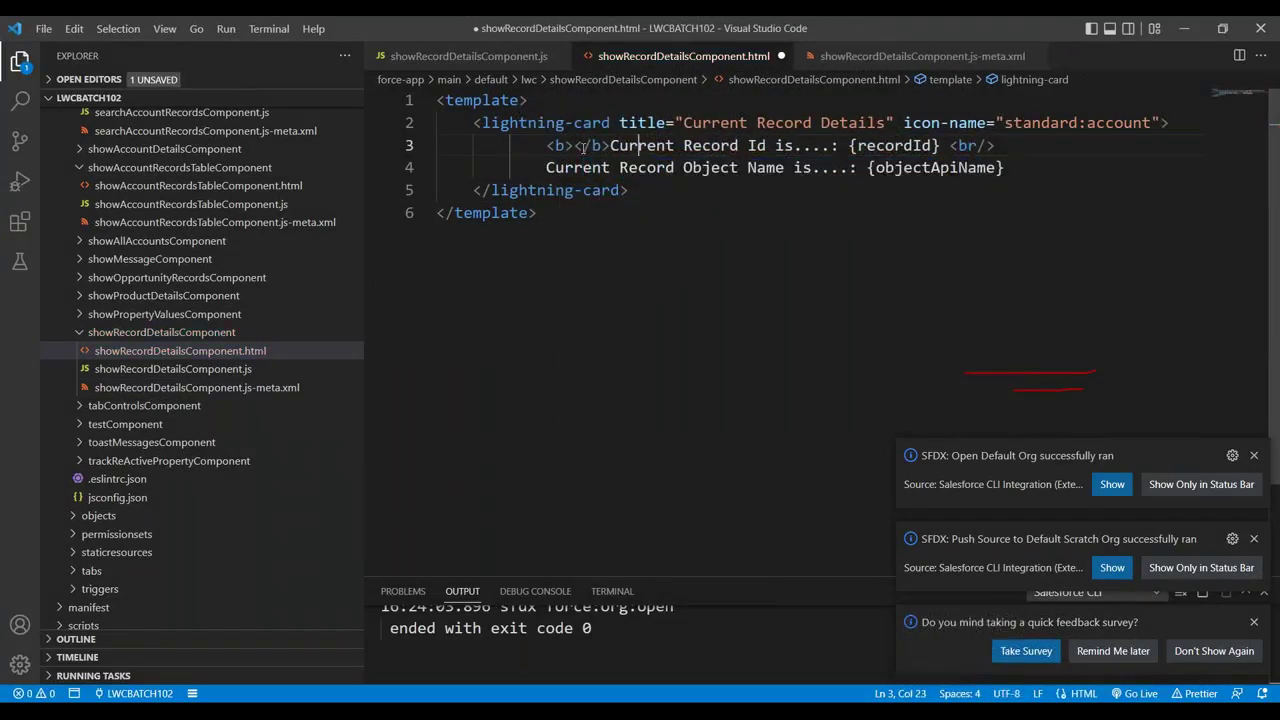
key(BackSpace)
key(BackSpace)
key(BackSpace)
key(BackSpace)
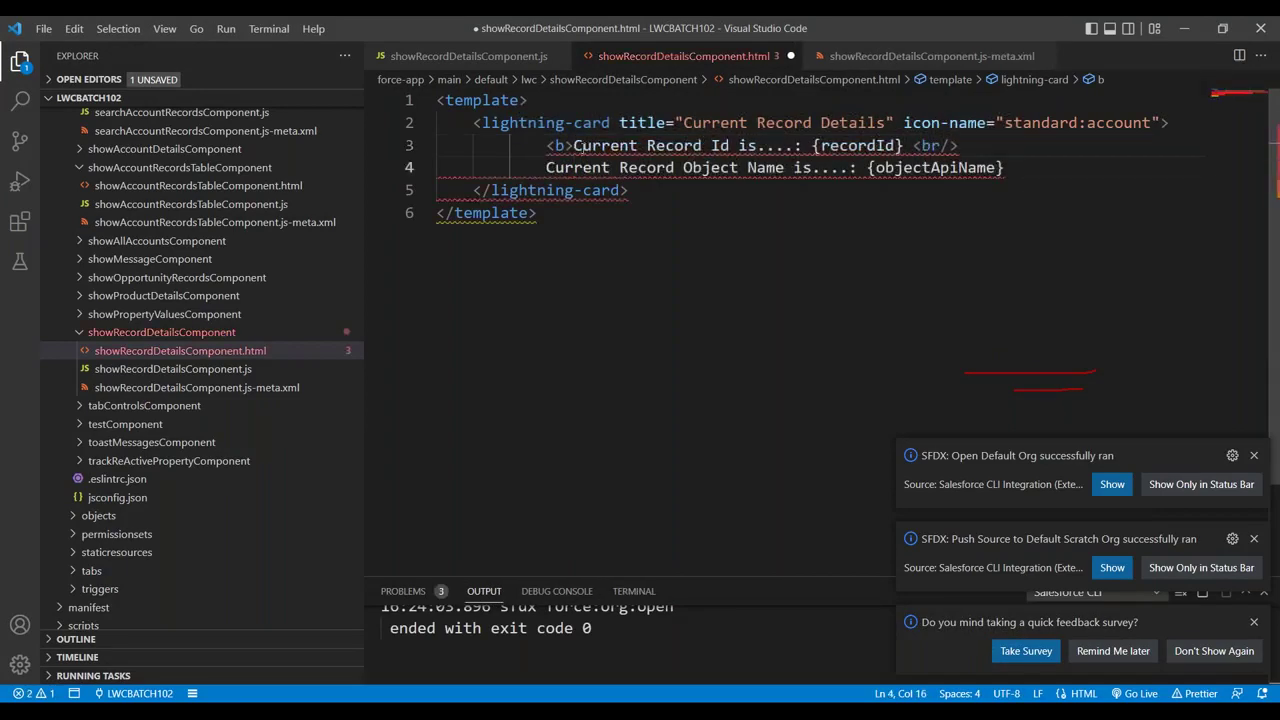
- Add the closing </b> tag after {objectApiName} and save showRecordDetailsComponent.html
text(<)
key(Return)
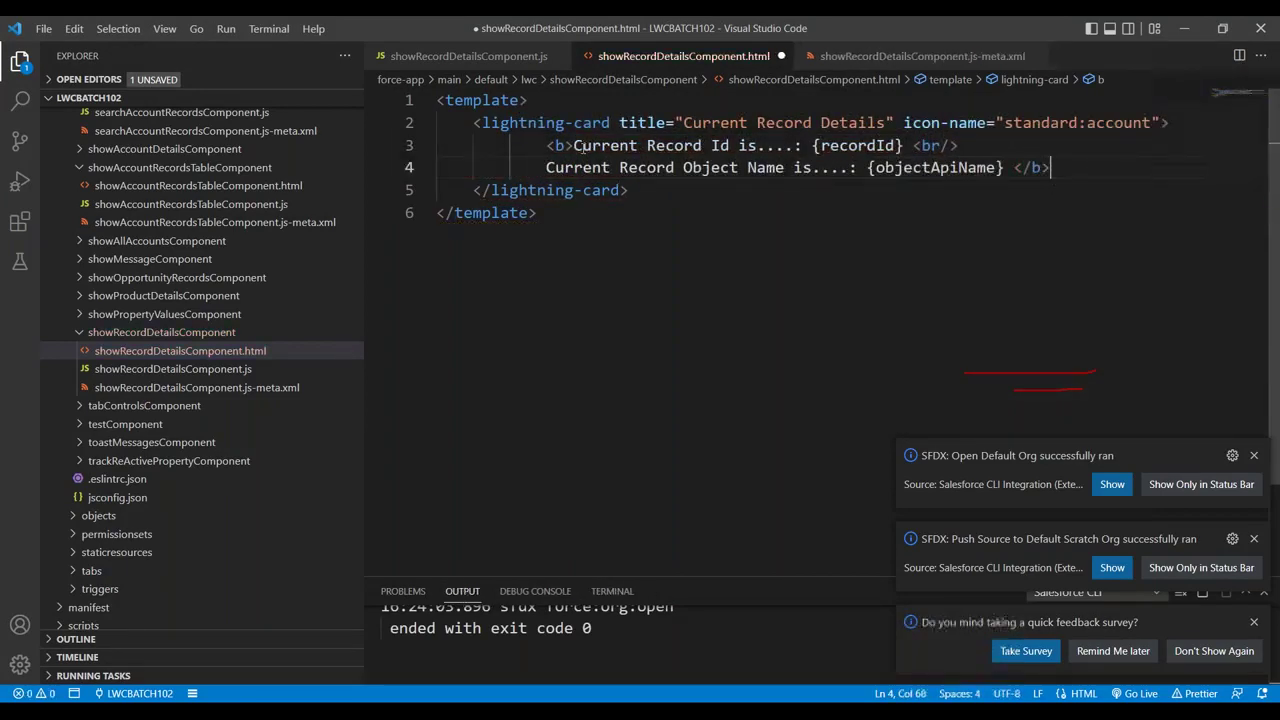
key(Down)
key(Down)
key(ctrl+s)
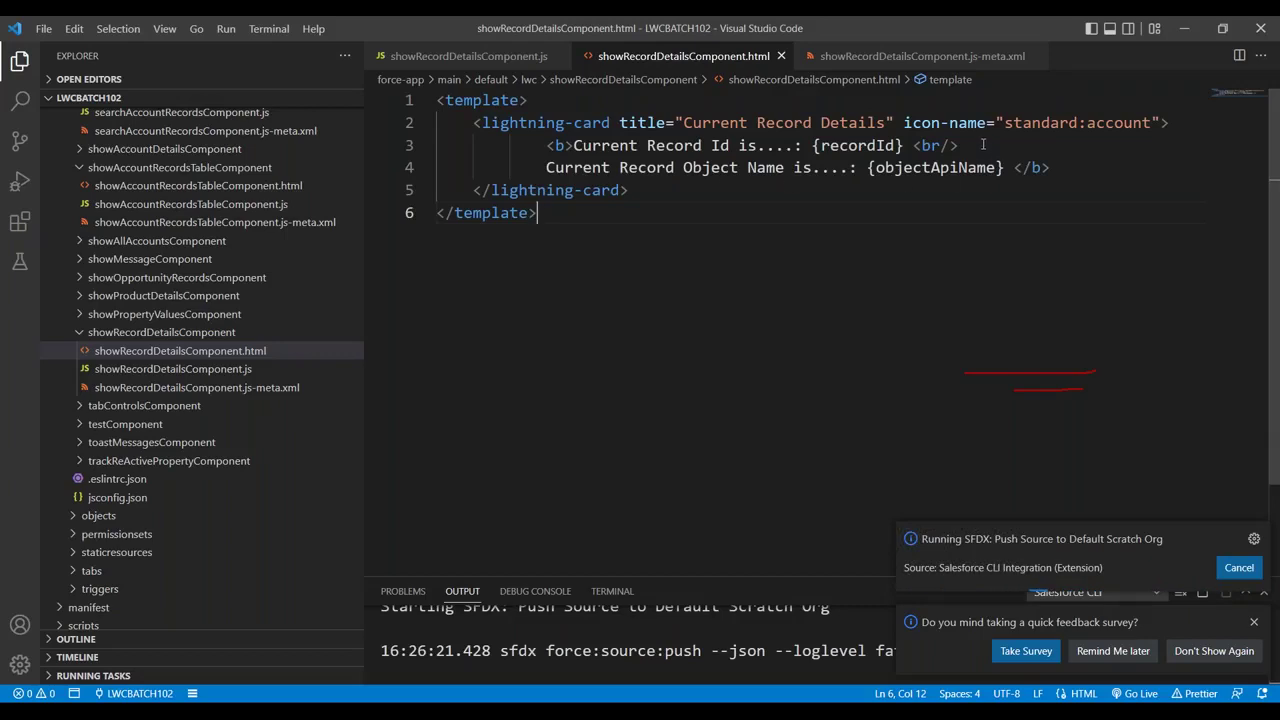
- Add a second <br/> at the end of the {recordId} line and save the file
click(1073, 145)
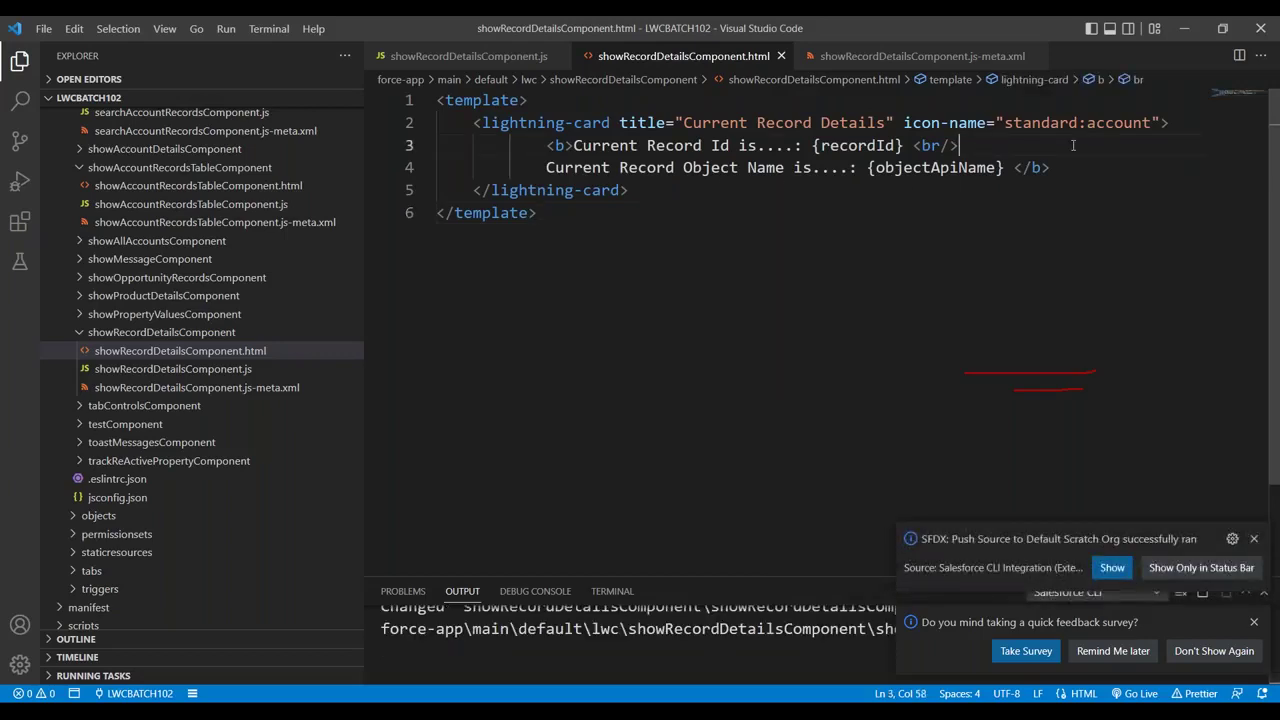
text(<br/>)
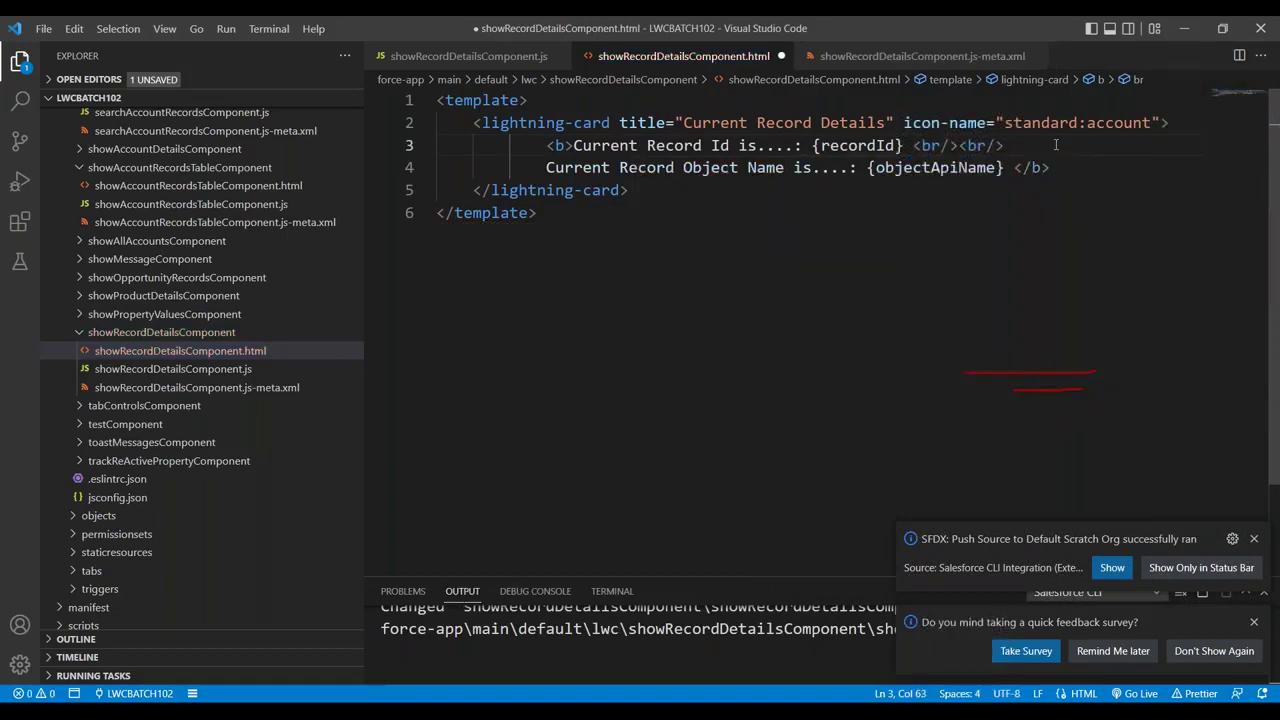
click(911, 197)
key(ctrl+s)
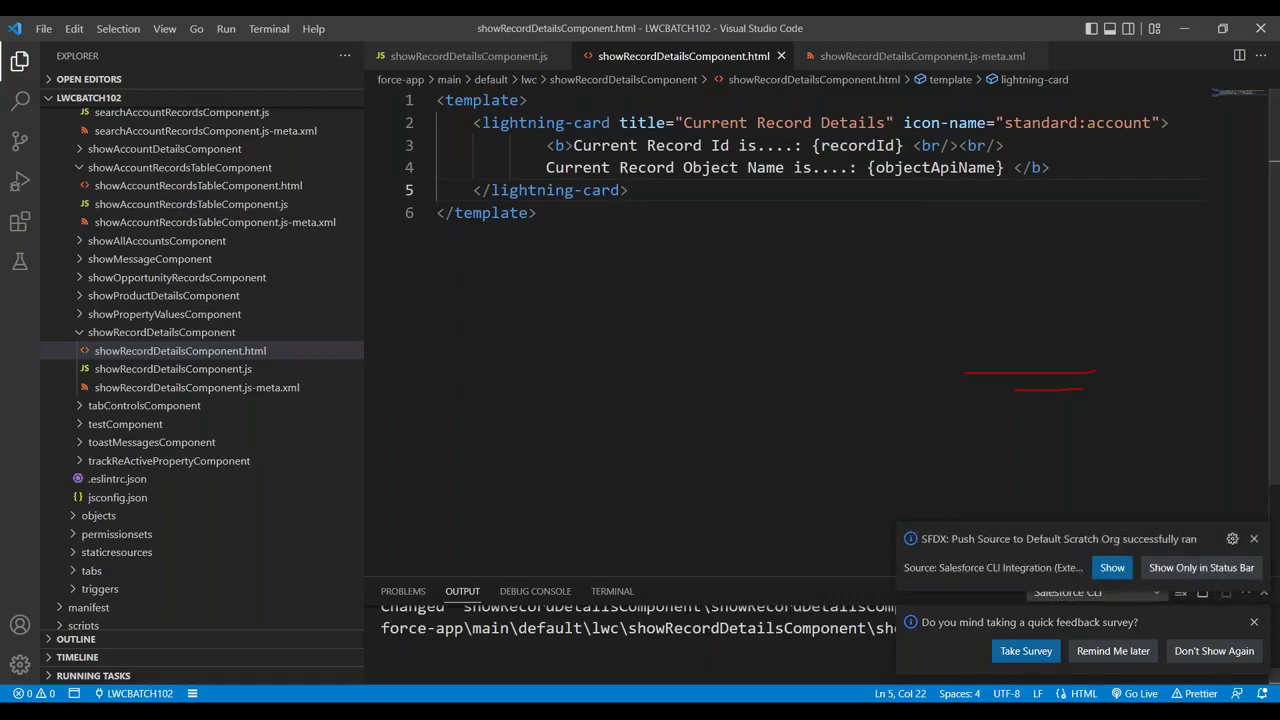
- Switch to Chrome, reload the account record page, and examine the record Id and object name formatting in the Current Record Details card
key(alt+Tab)
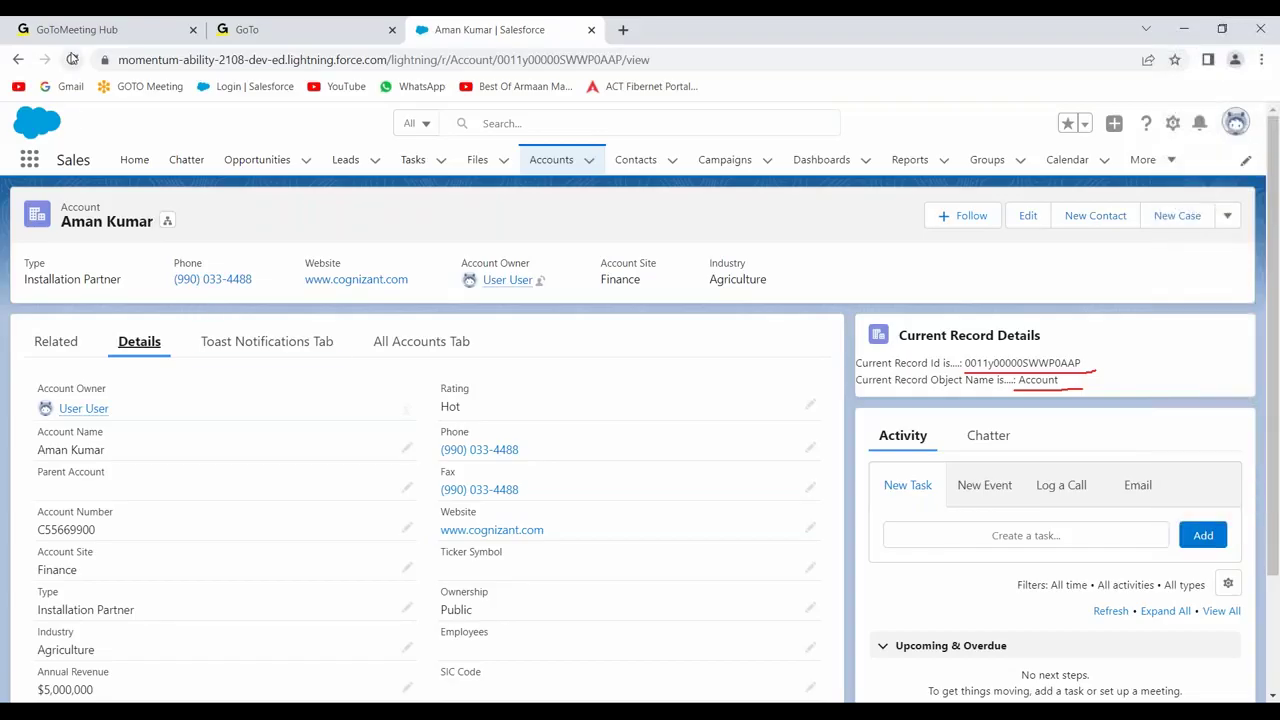
click(71, 60)
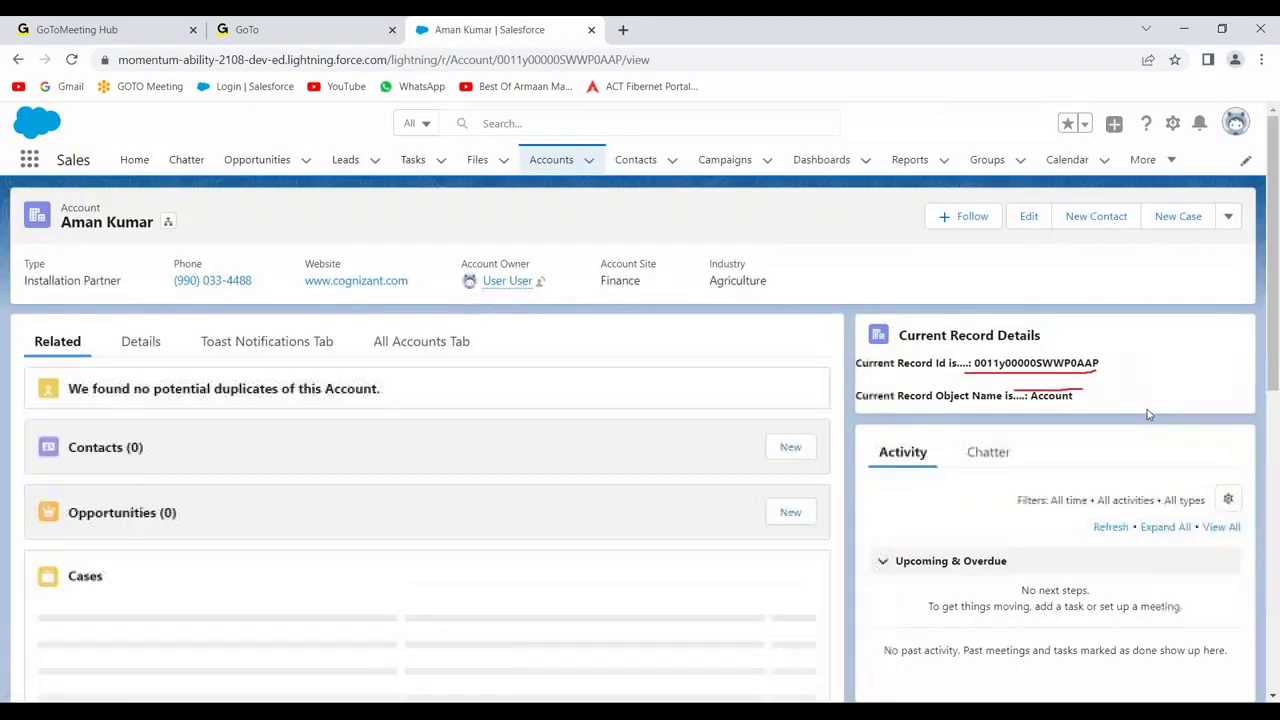
drag(856, 363, 1101, 363)
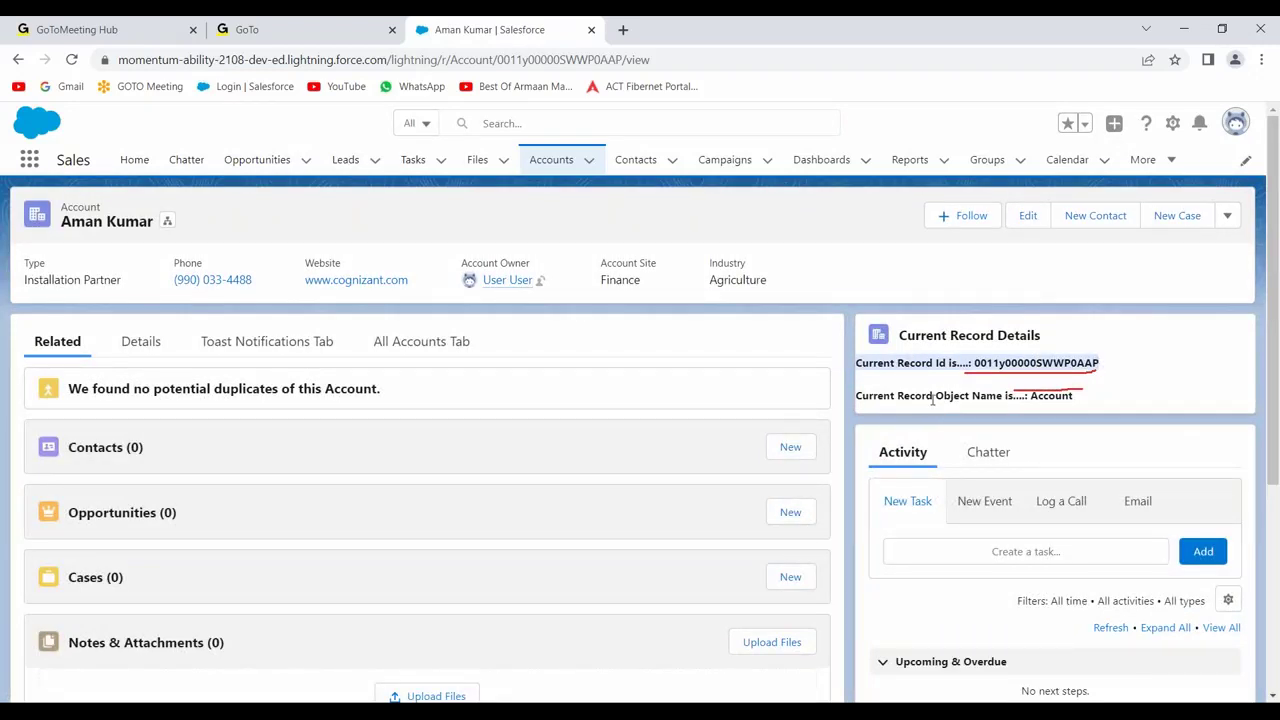
click(1050, 396)
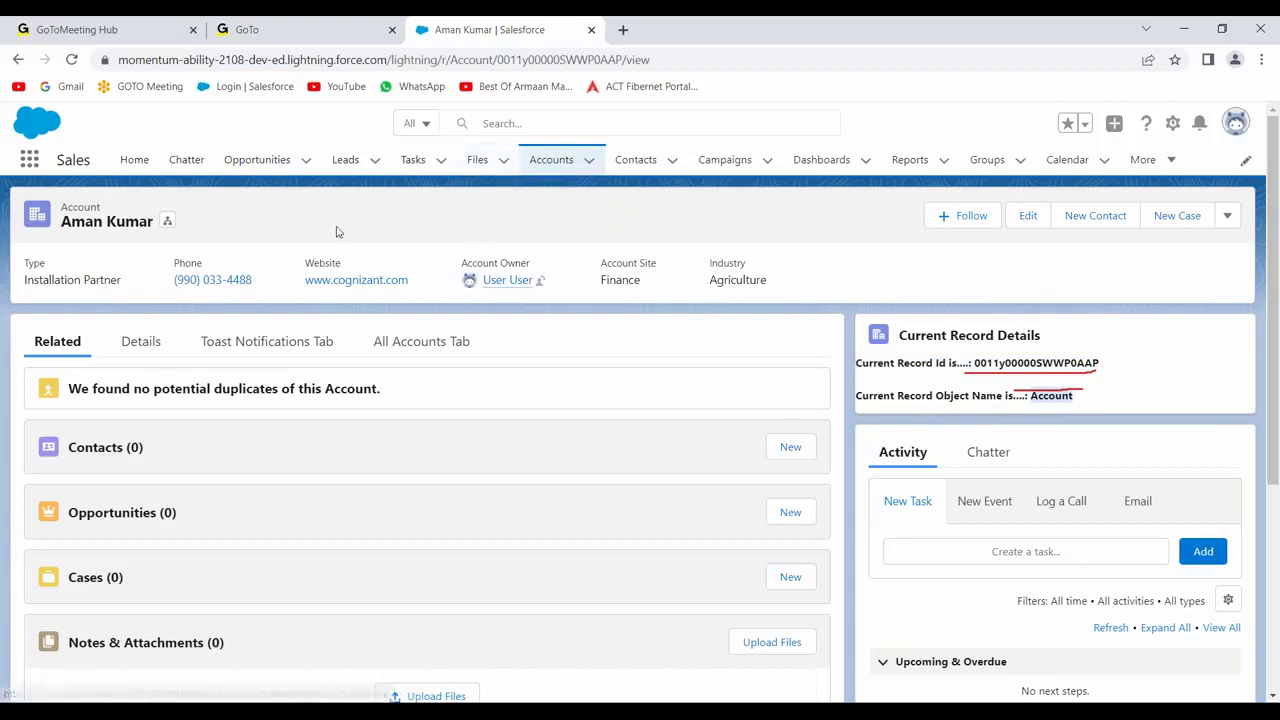
- Open the third account in the recently viewed list, show its Details, and check the record Id in the Current Record Details card
click(556, 162)
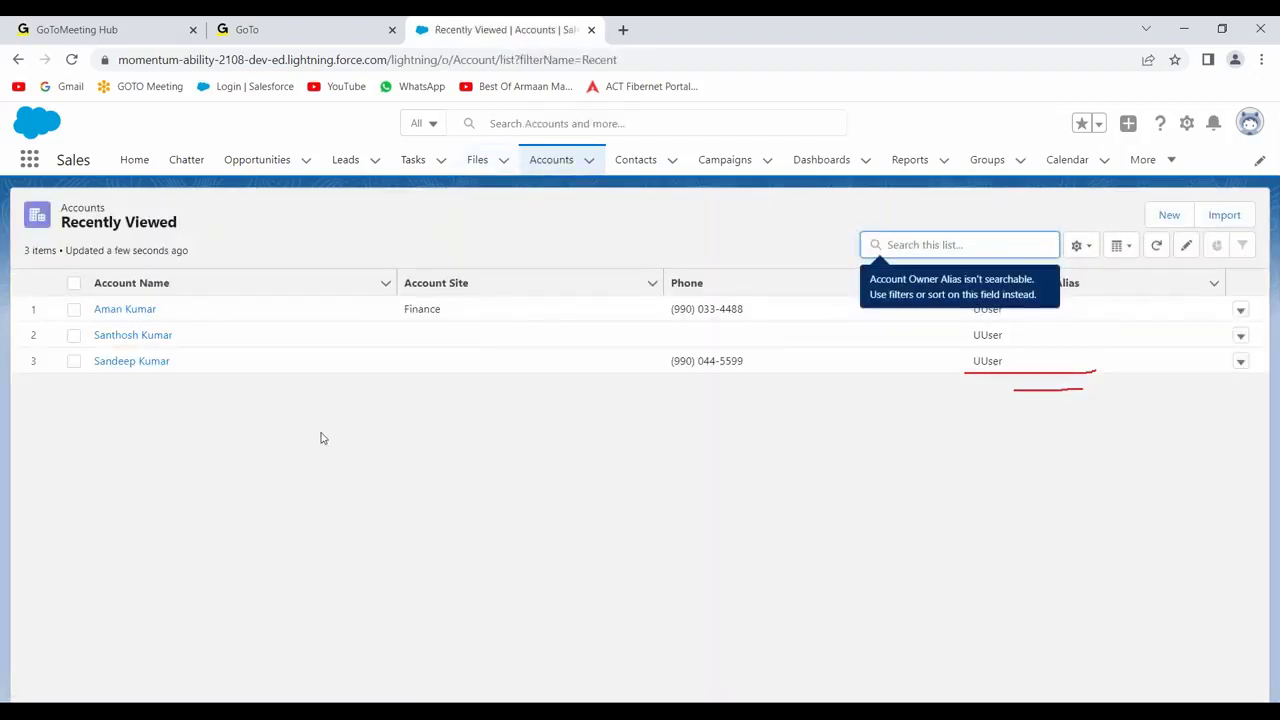
click(137, 368)
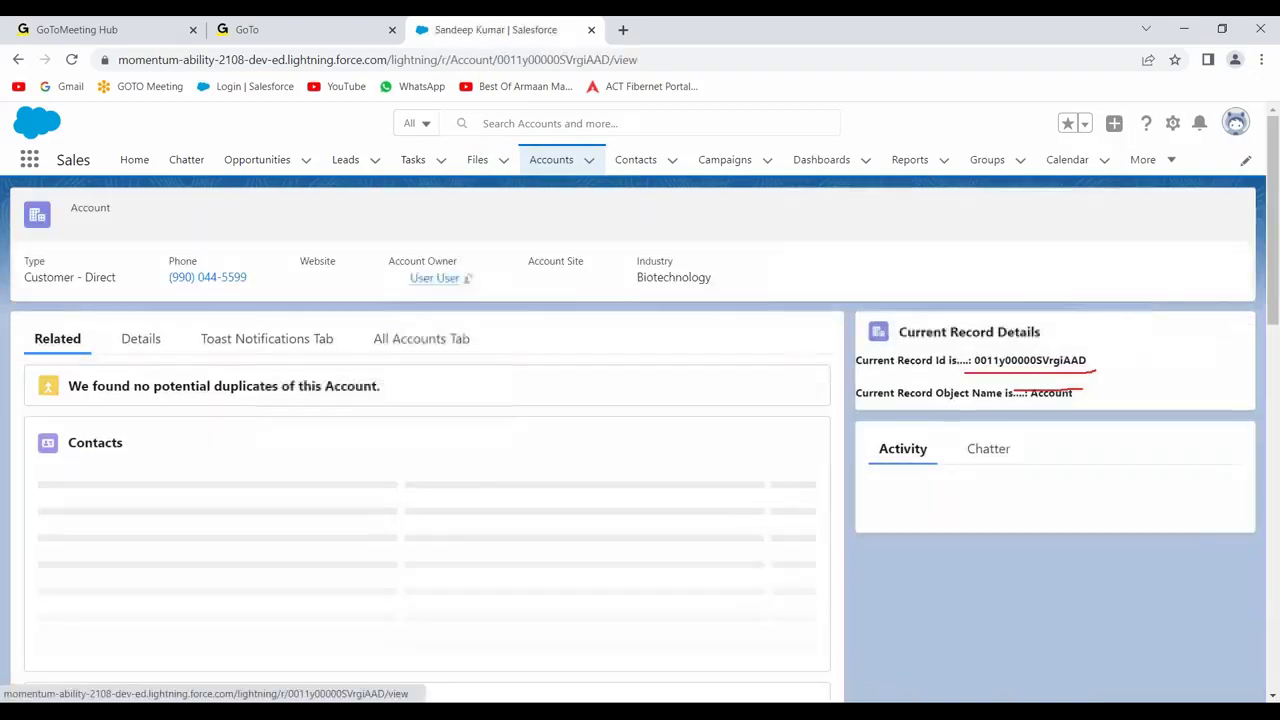
click(141, 342)
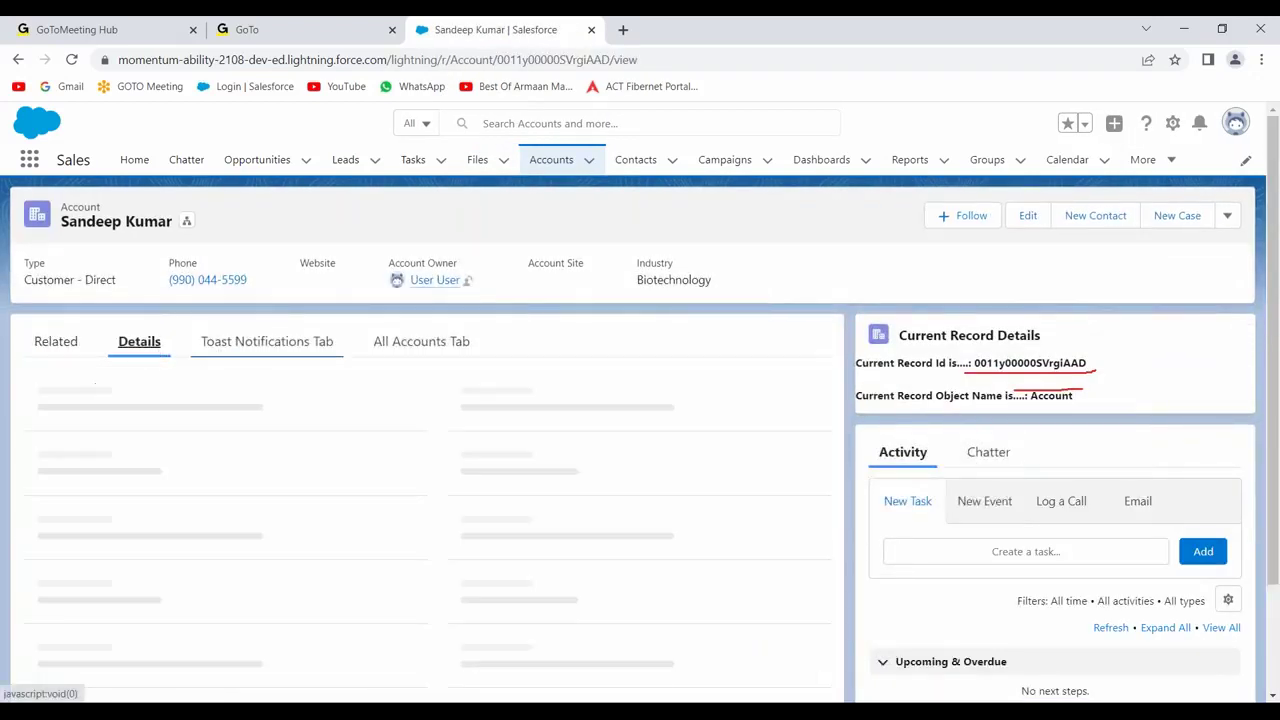
drag(975, 362, 1096, 366)
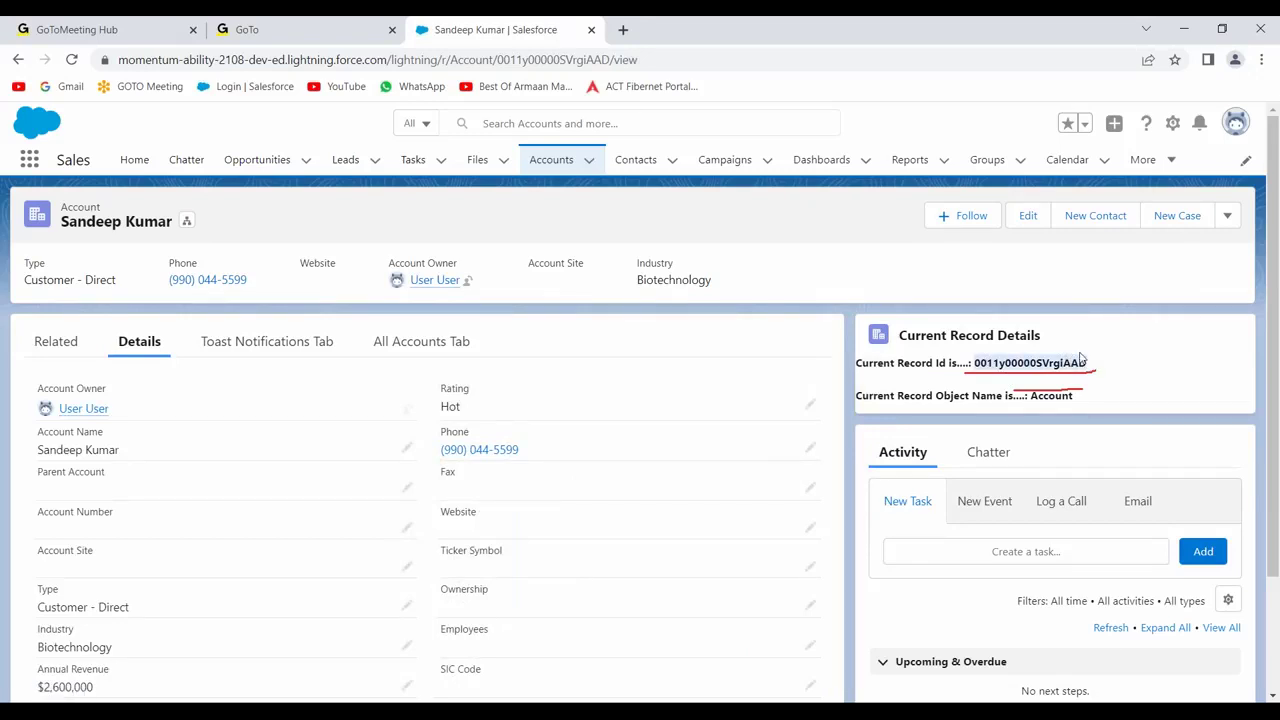
- Return to the Accounts list, open the remaining account not yet viewed, and check its record Id in the Current Record Details card
click(552, 162)
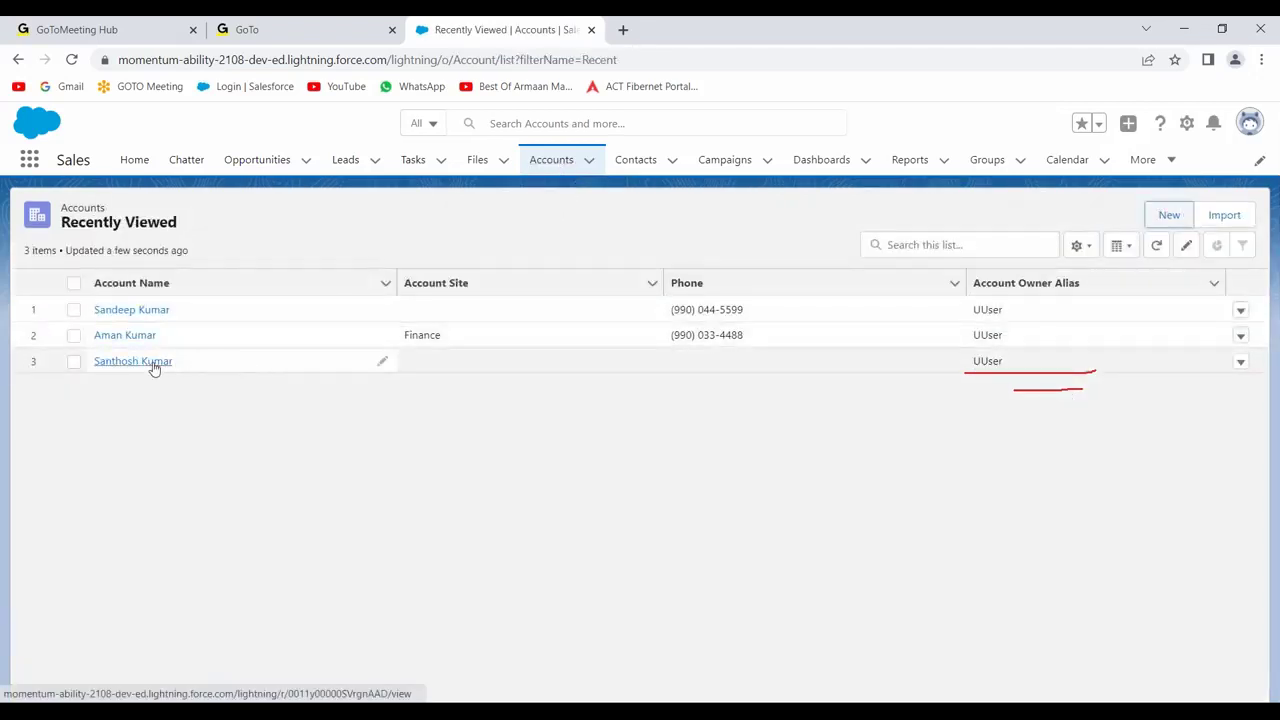
click(152, 364)
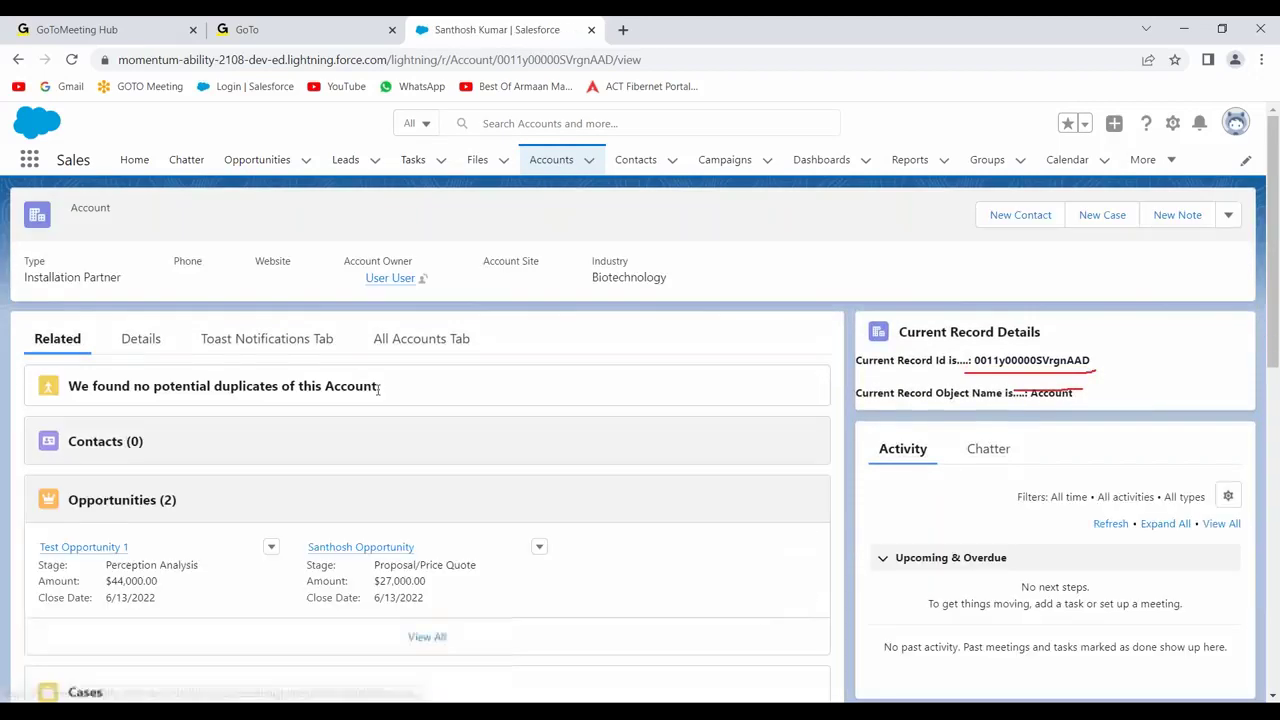
double_click(1058, 363)
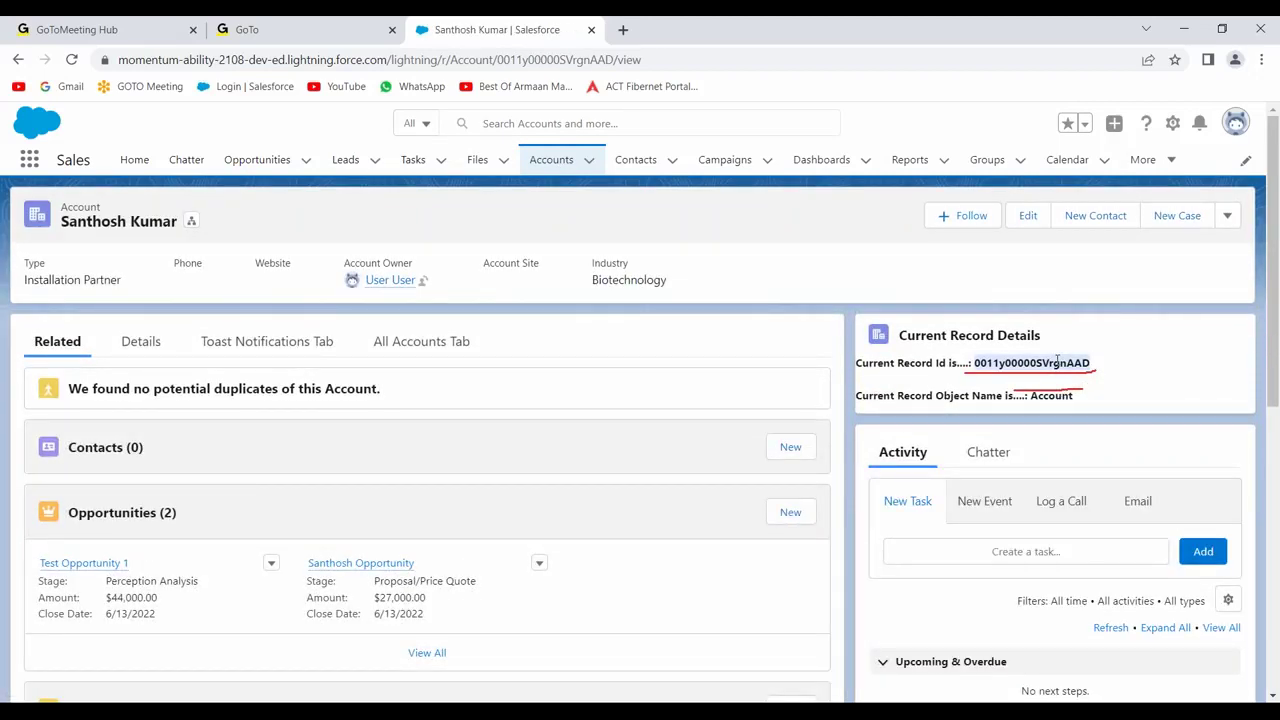
click(743, 236)
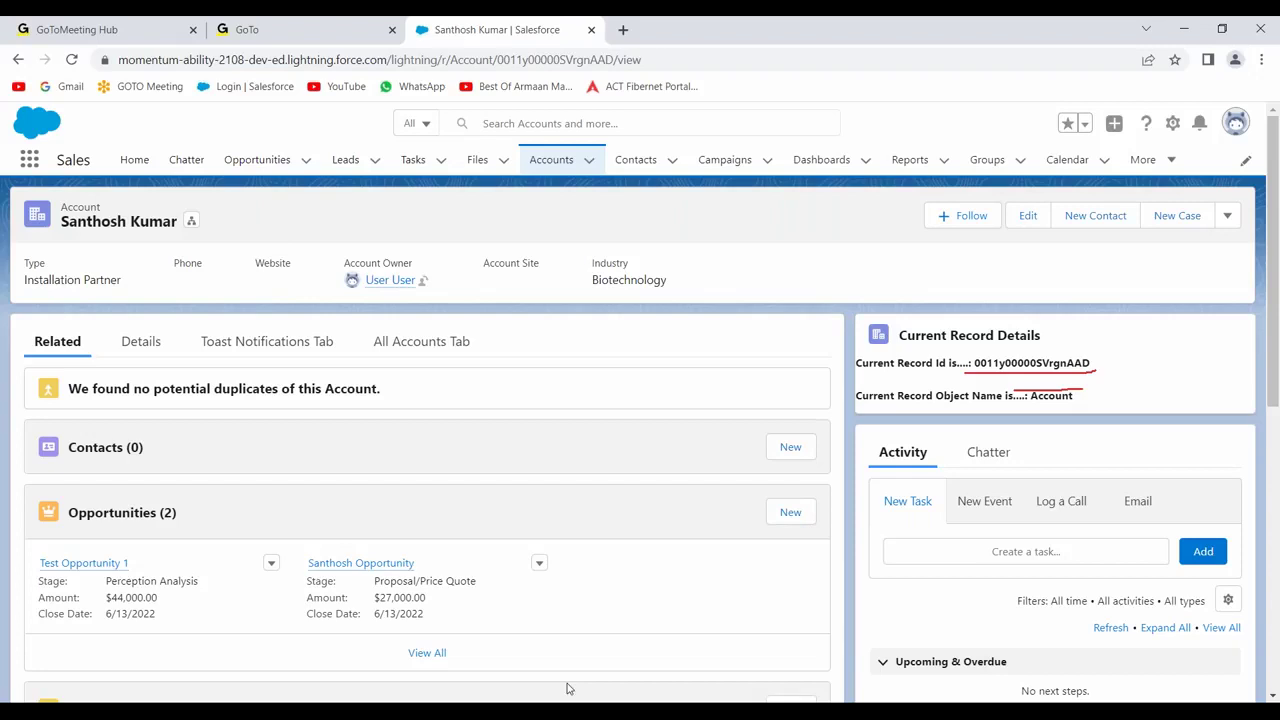
- Switch to the Lightning Components.txt notes in Notepad++ and review the form-based components lightning-record-form, lightning-record-view-form and lightning-record-edit-form
key(alt+Tab)
scroll(455, 477, up, 8)
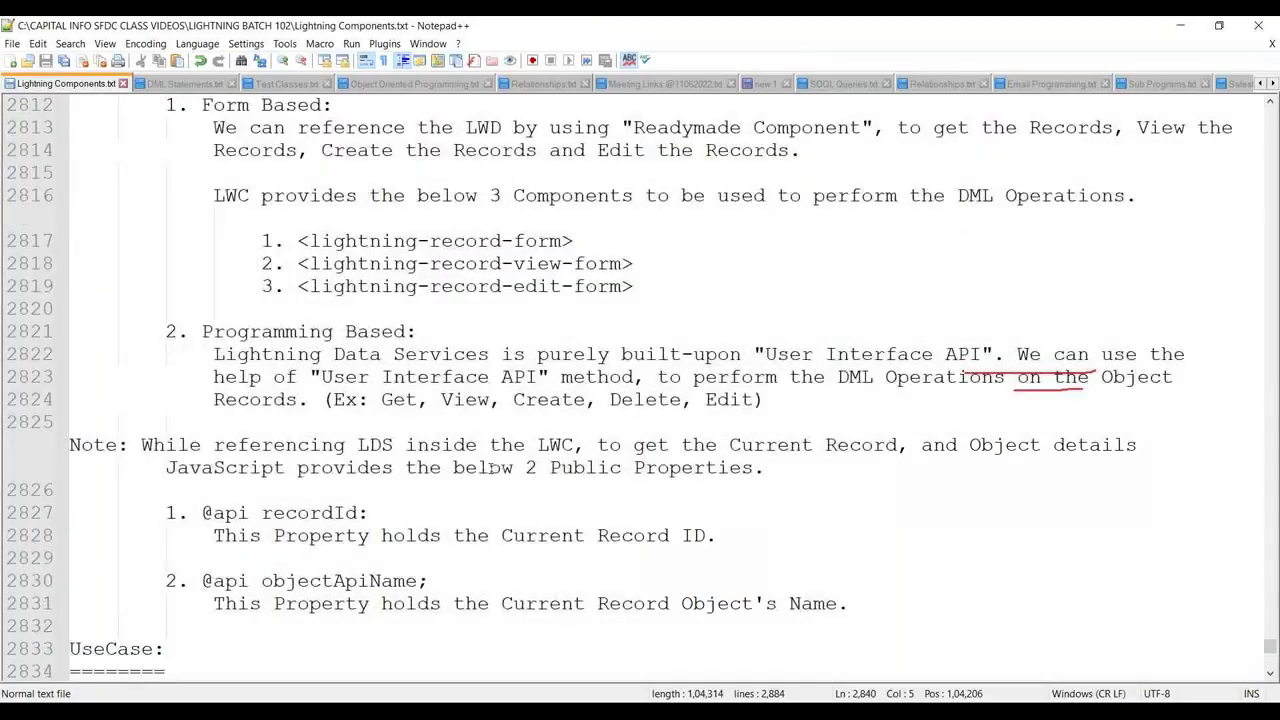
scroll(492, 467, up, 1)
click(470, 308)
drag(466, 331, 633, 331)
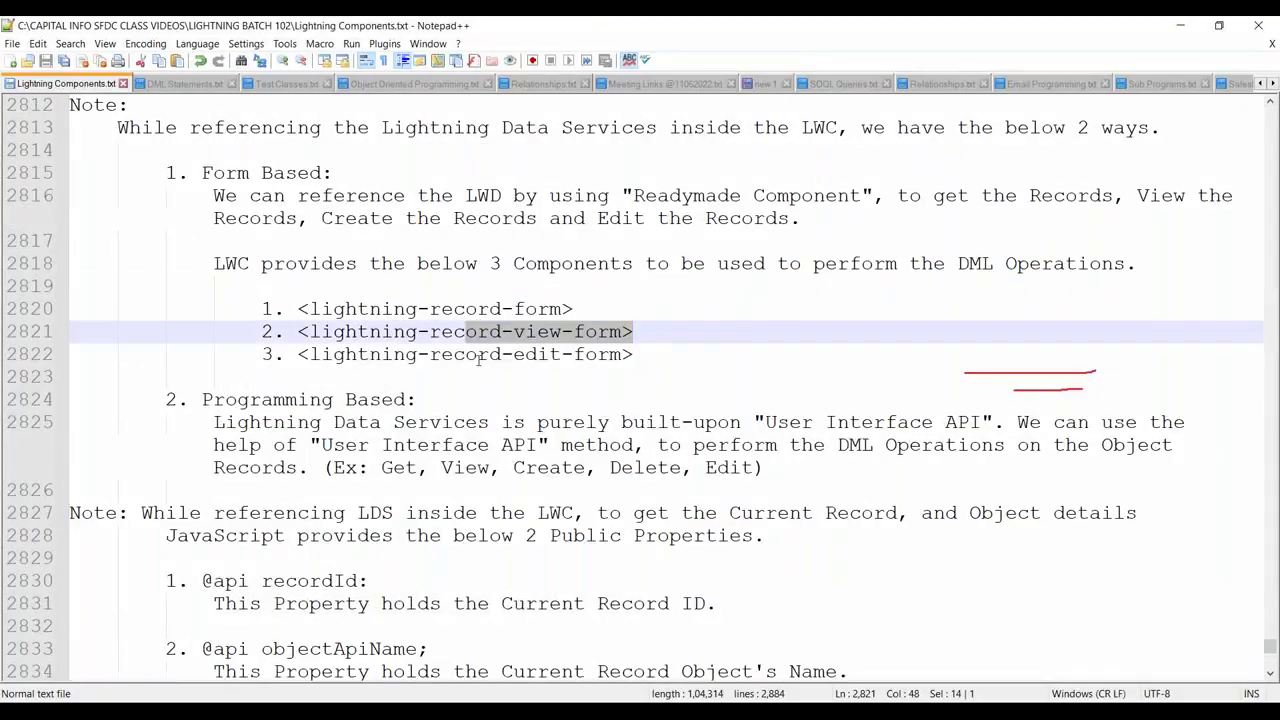
drag(453, 354, 620, 354)
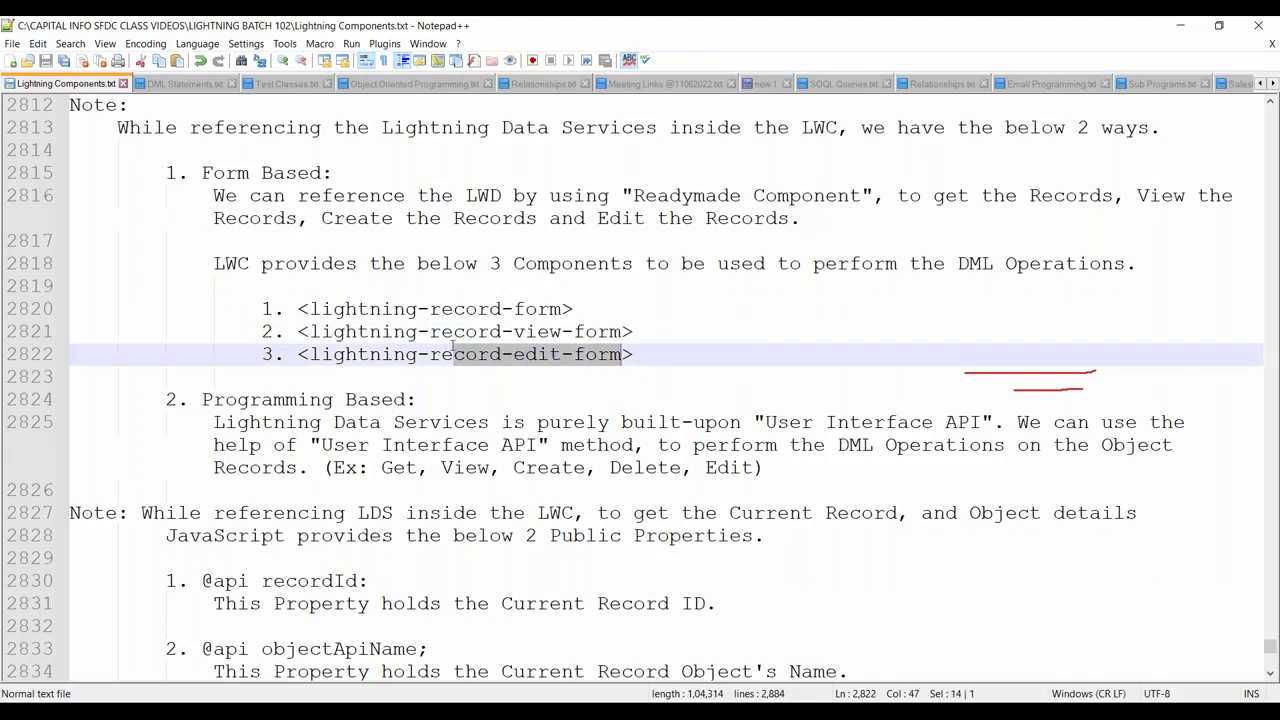